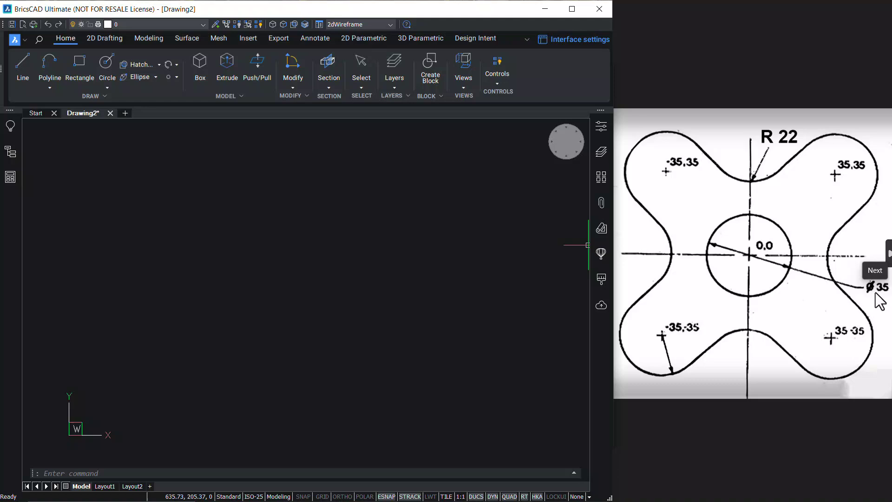
- Draw a circle centred at 0,0 with a diameter of 35
left_click(107, 91)
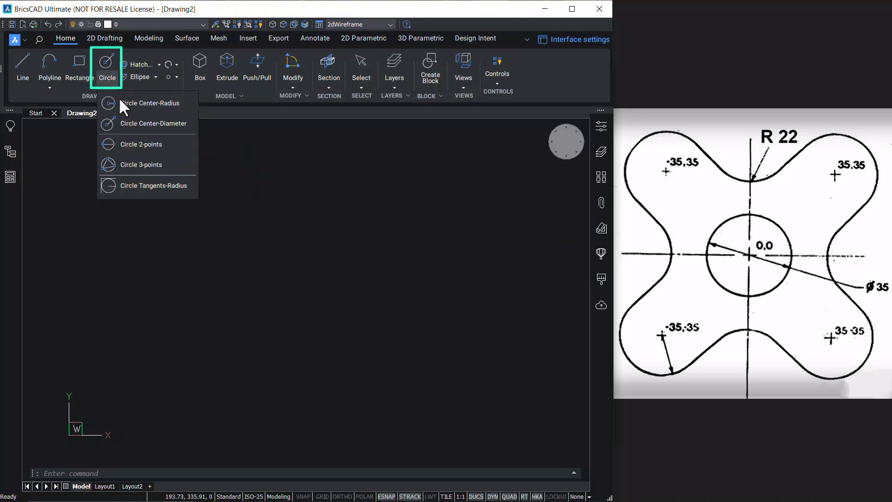
left_click(148, 124)
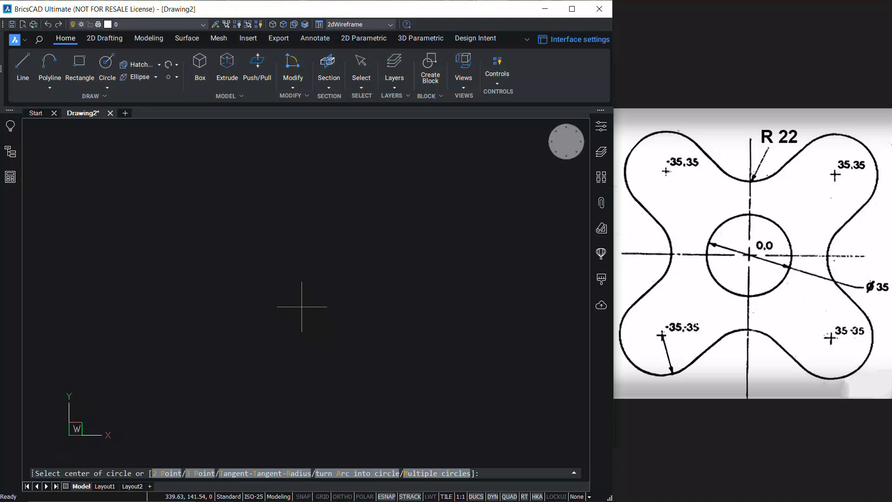
type("0,0")
key("Return")
type("d")
key("Return")
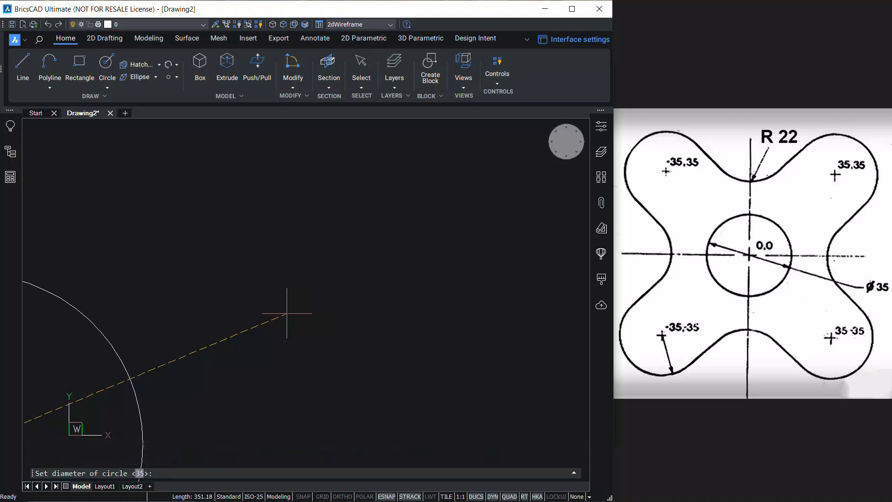
key("Return")
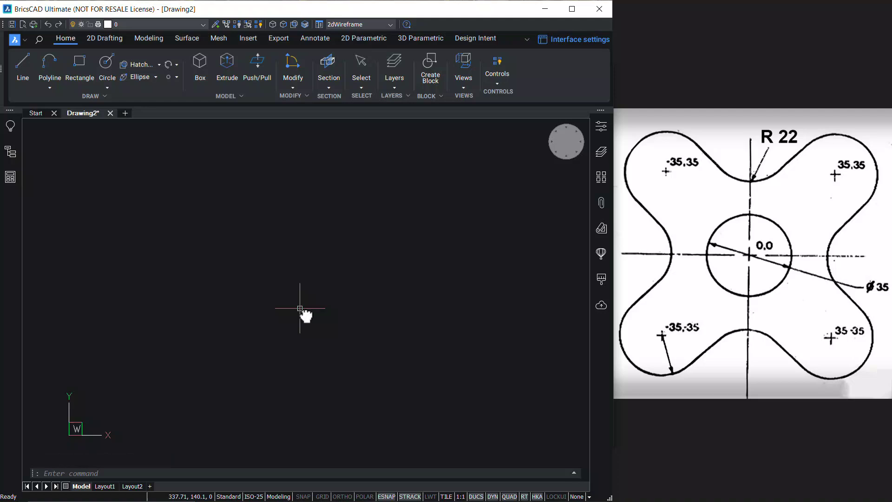
- Draw a circle centred at 35,35 with a radius of 17.5
middle_click(299, 308)
middle_click(300, 308)
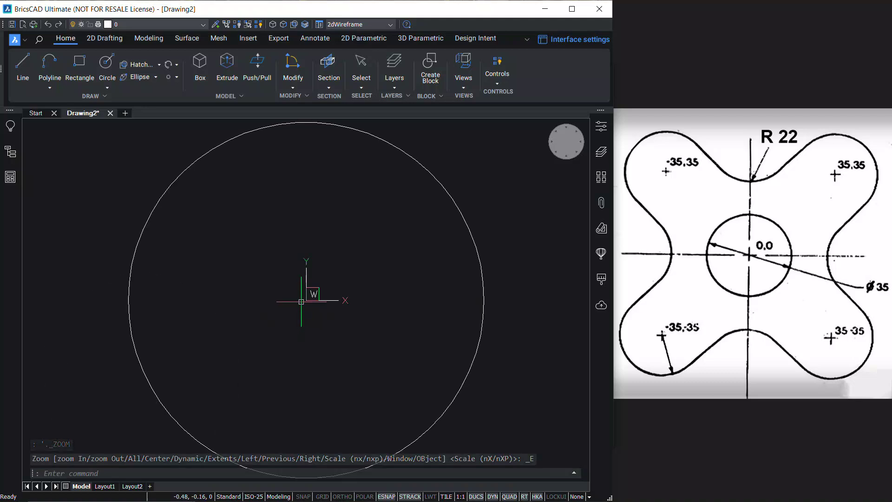
scroll(301, 302, "down", 4)
scroll(301, 301, "down", 2)
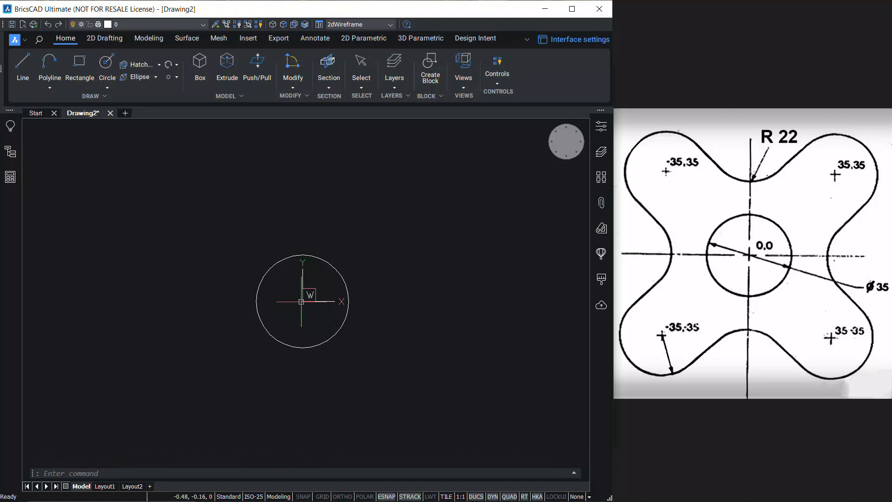
middle_click_drag(303, 313, 308, 312)
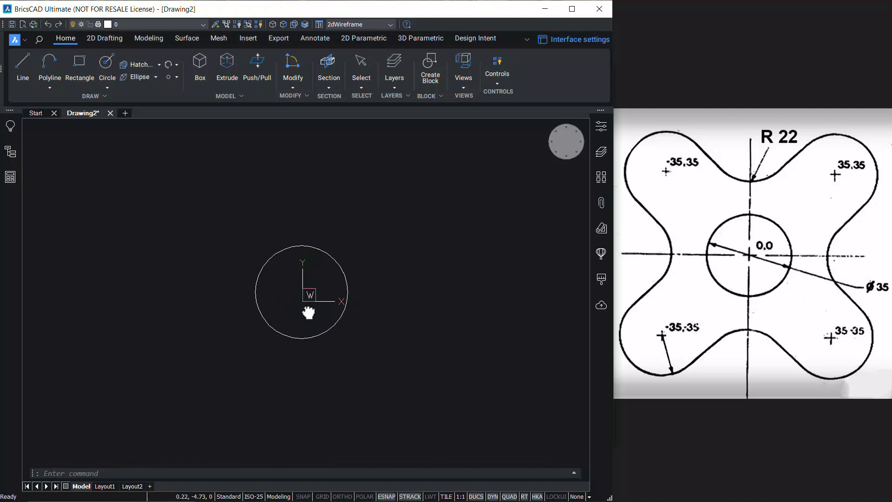
mouse_move(409, 196)
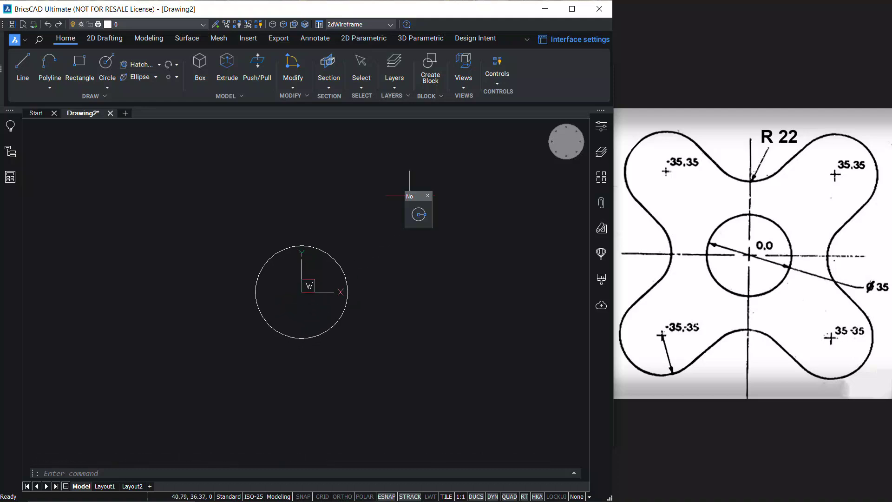
mouse_move(415, 217)
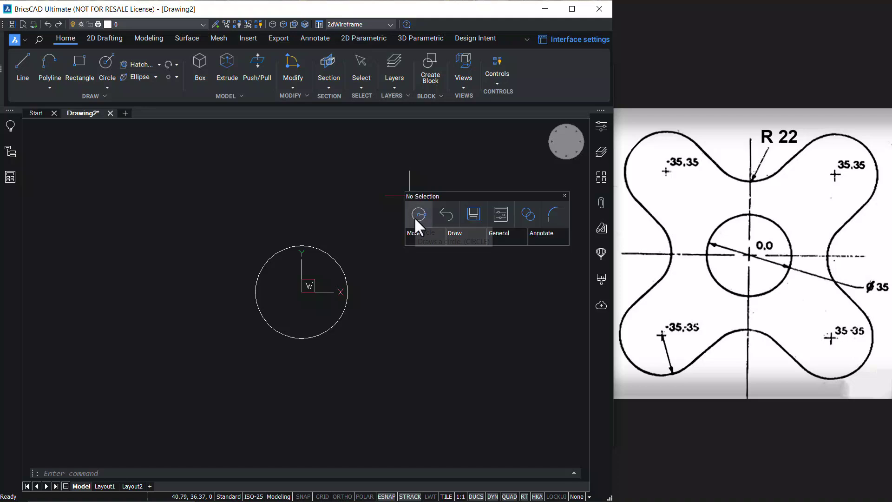
left_click(415, 217)
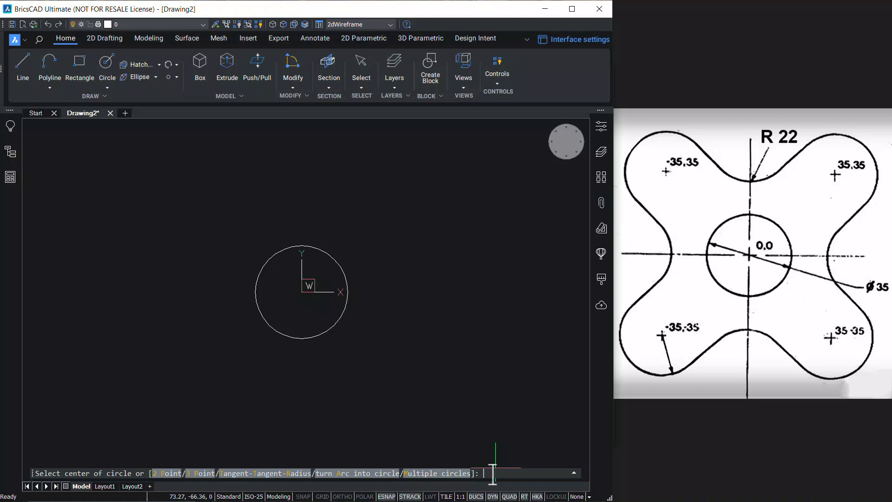
type("35,35")
key("Return")
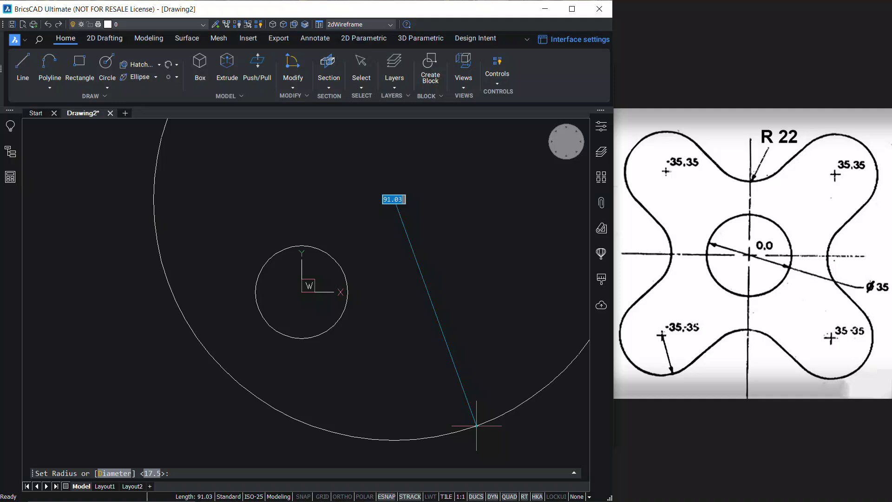
key("Return")
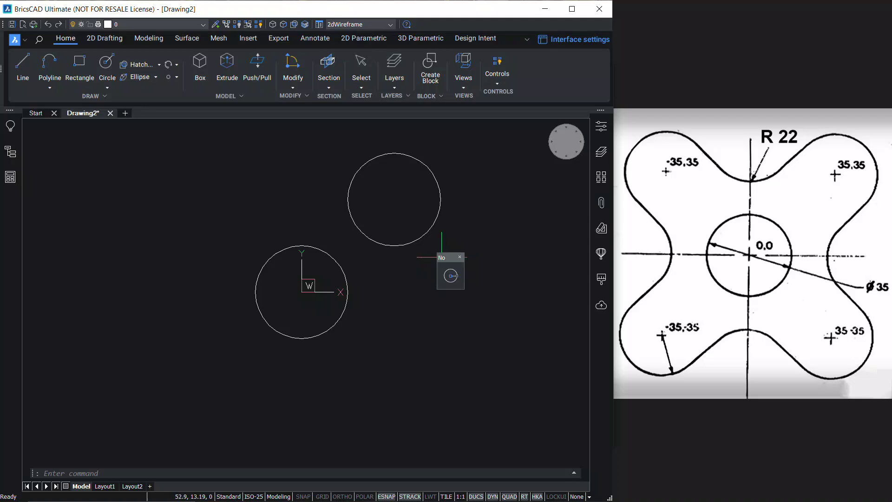
- Draw a circle centred at -35,35 with a radius of 17.5
key("space")
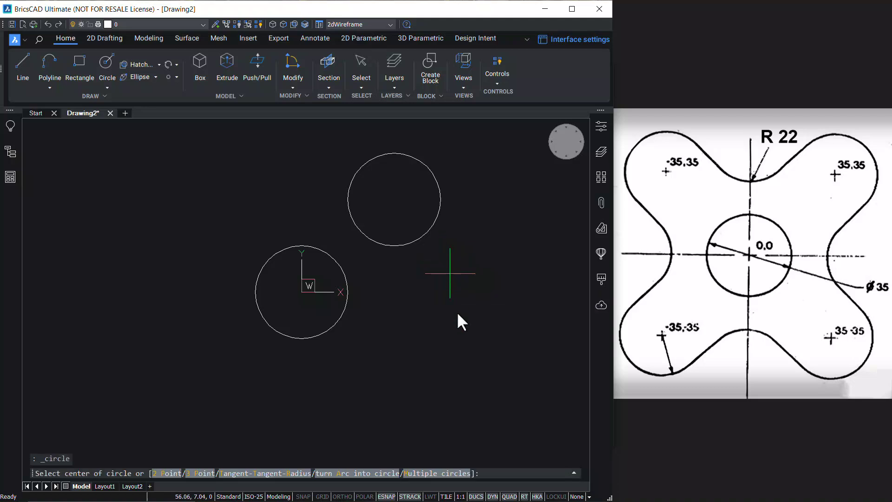
type("-35,")
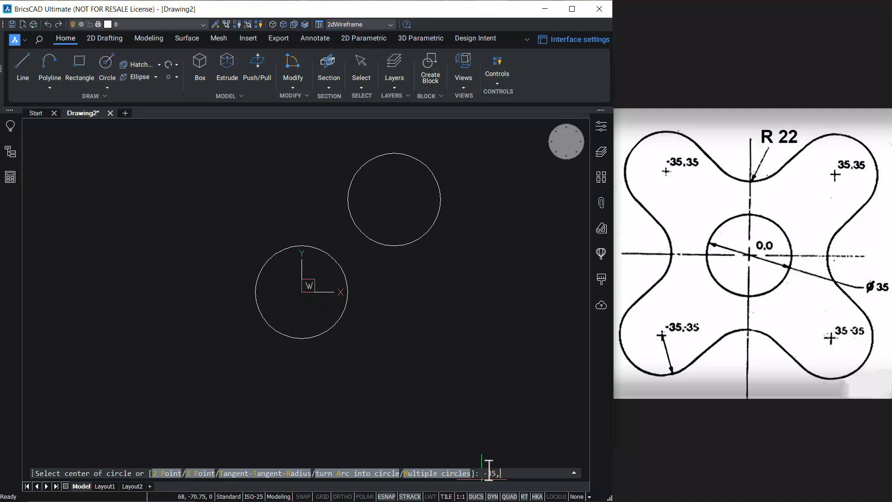
type("35")
key("Return")
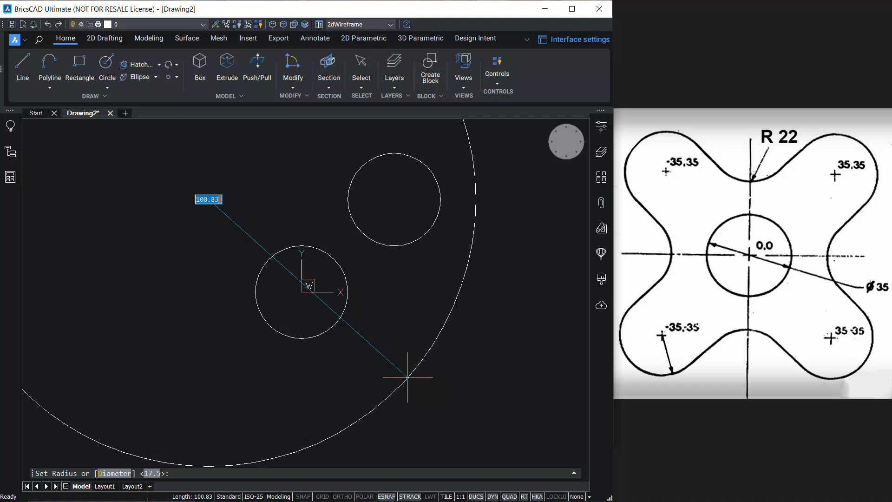
key("Return")
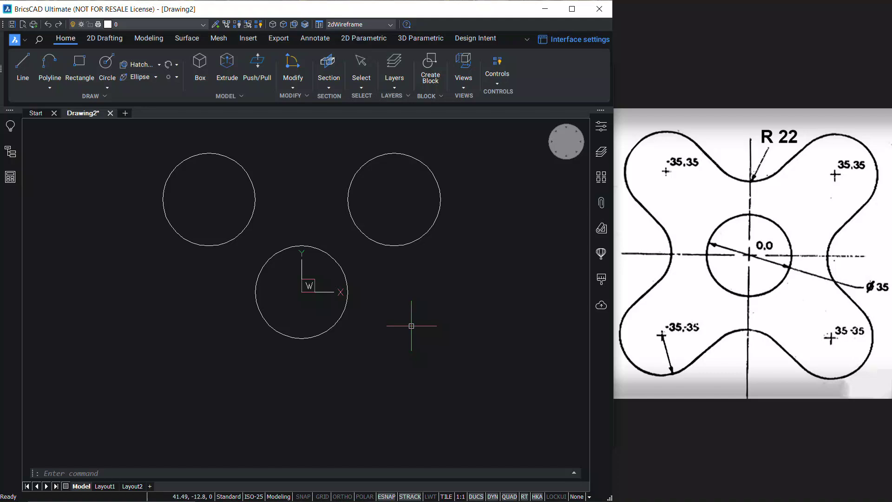
- Draw a circle centred at -35,-35 with a radius of 17.5
left_click(425, 343)
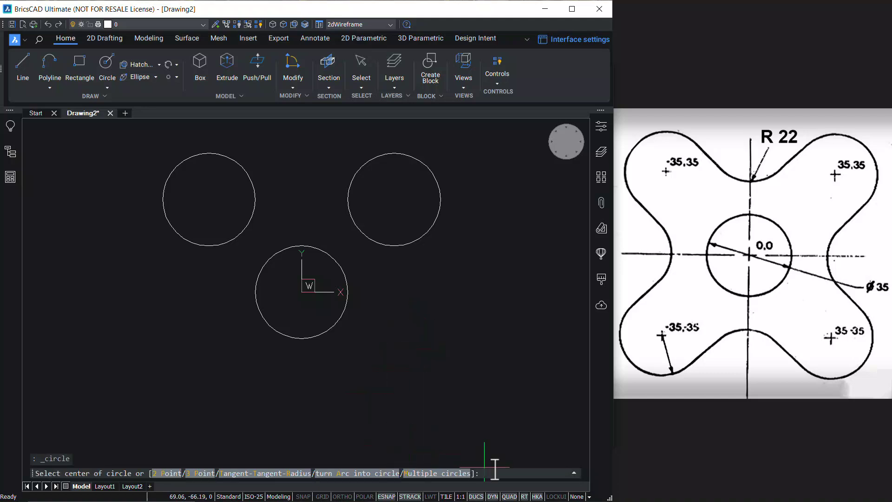
type("-35,-")
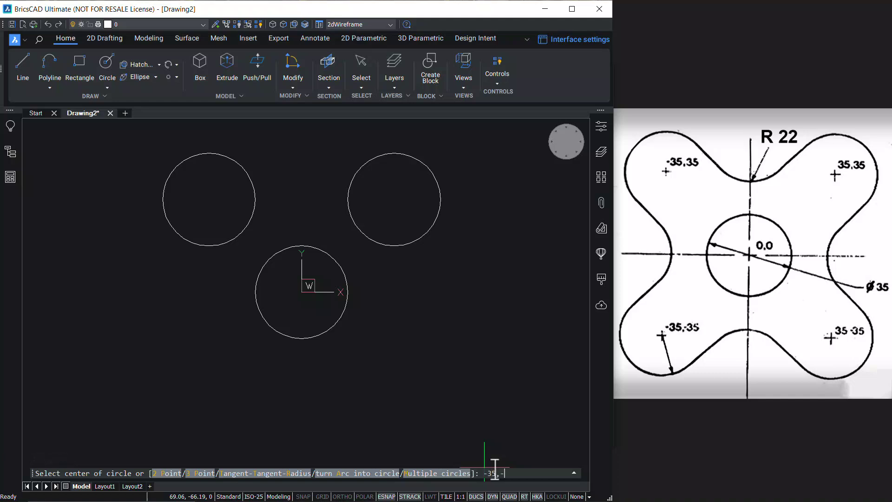
type("35")
key("Return")
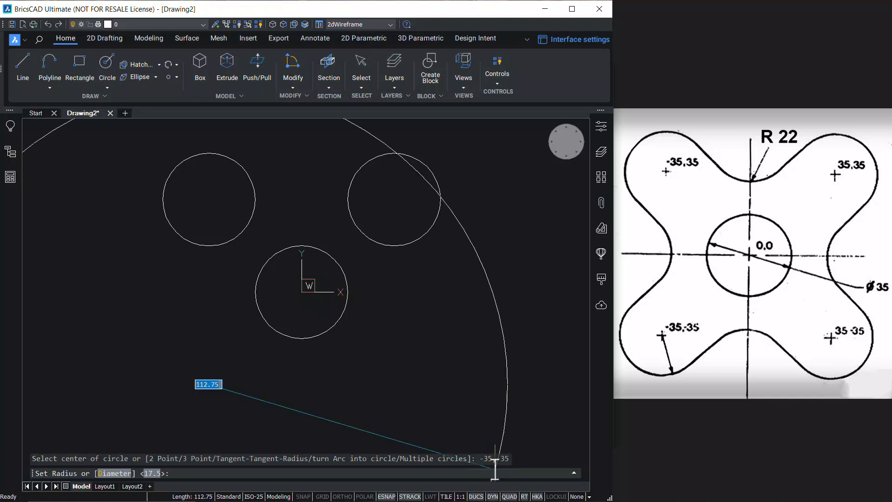
key("Return")
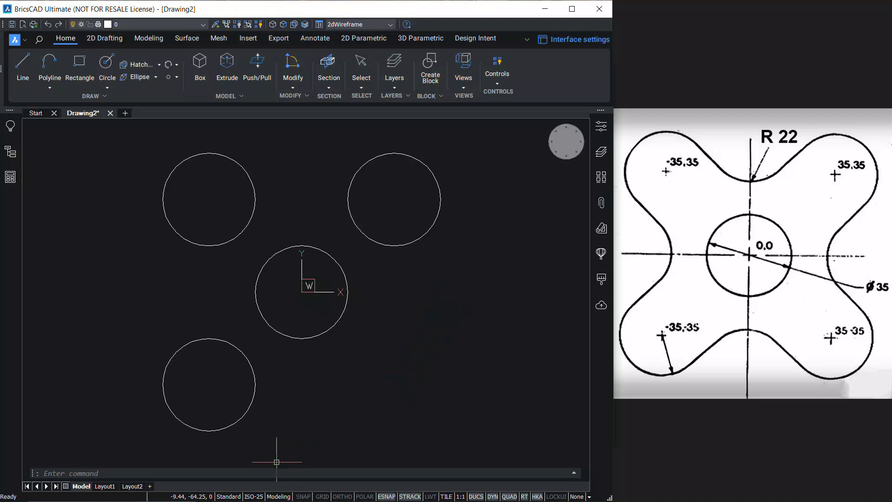
- Draw a circle centred at 35,-35 with a radius of 17.5
right_click(460, 292)
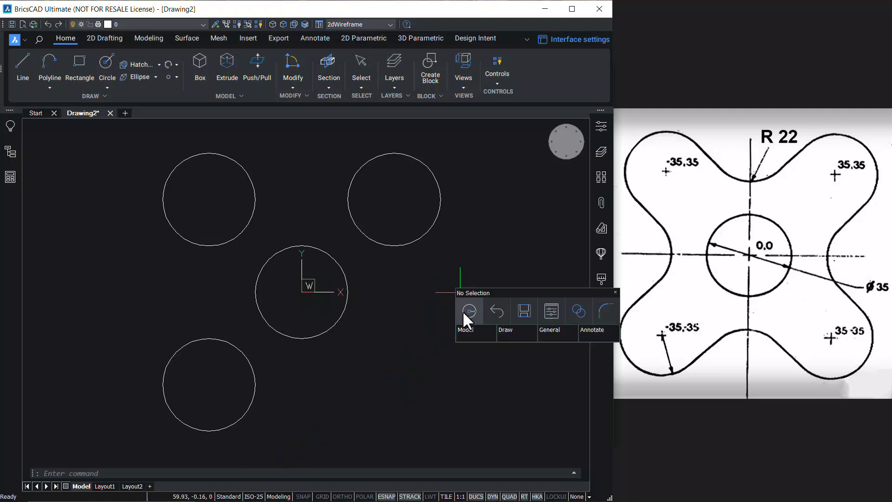
left_click(461, 310)
type("3")
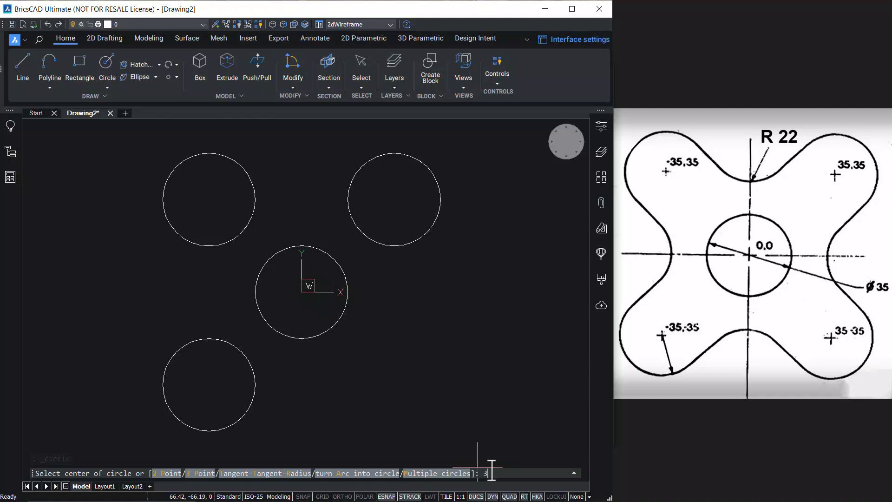
type("5,-35")
key("Return")
key("Return")
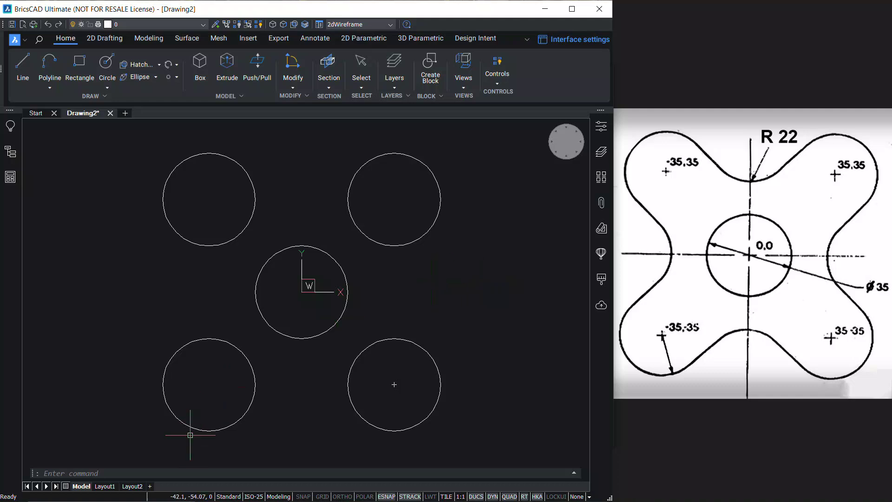
- Fillet the two upper outer circles along their outer sides with radius 22, using the Multiple option
type("F")
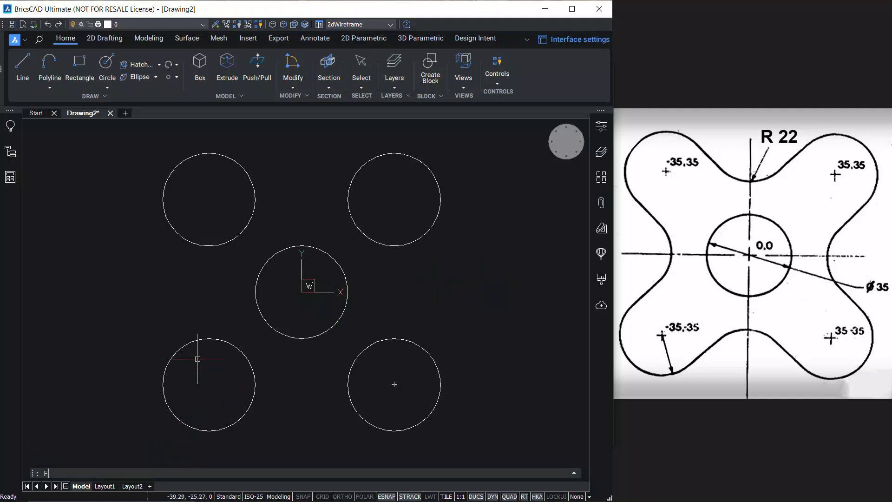
key("Return")
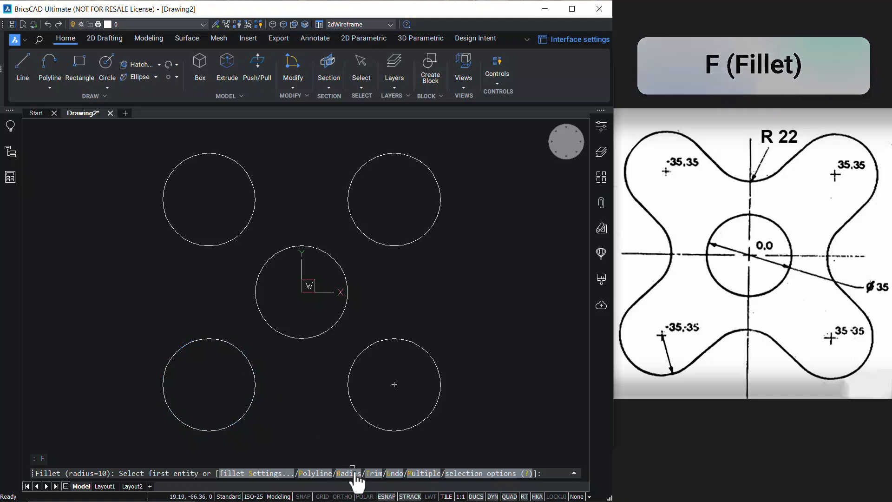
type("R")
key("Return")
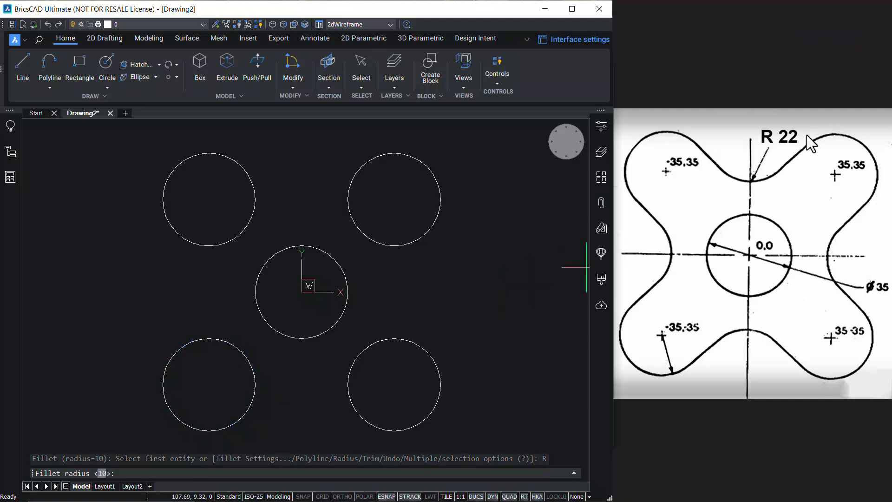
type("22")
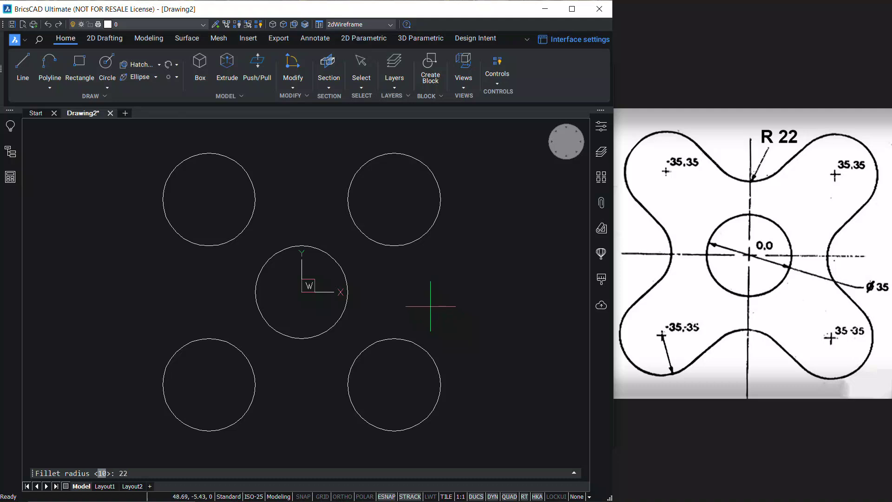
key("Return")
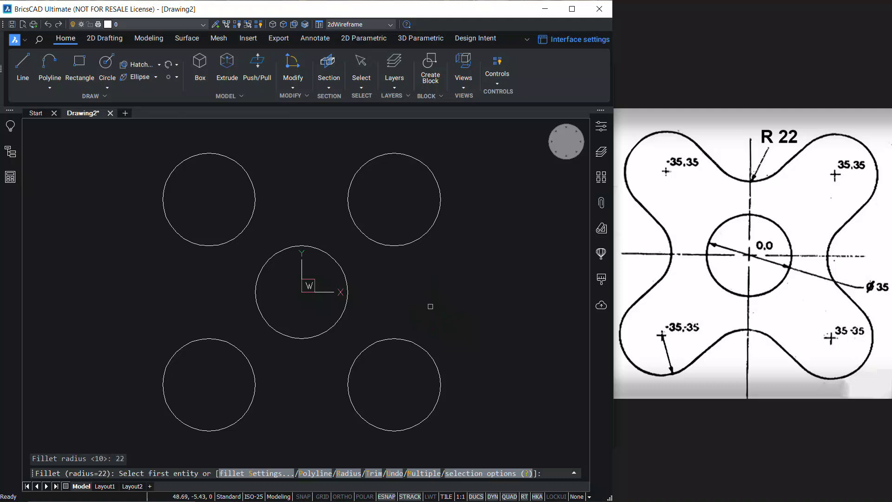
left_click(422, 474)
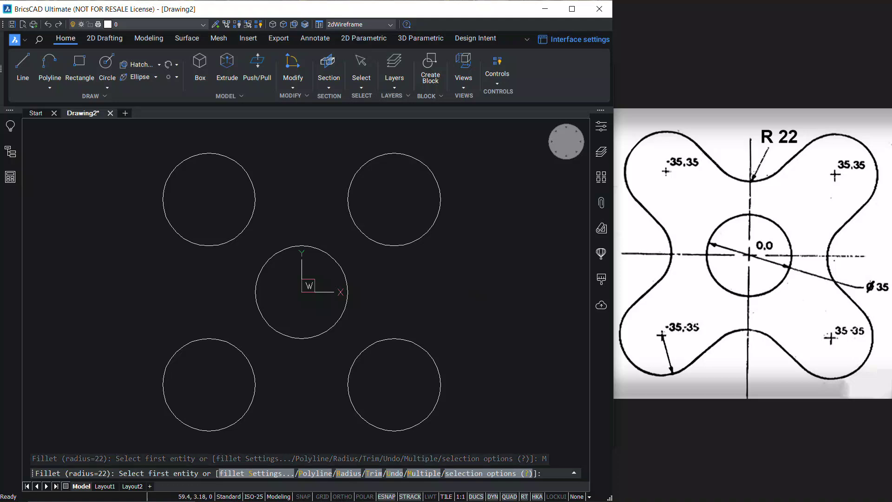
left_click(236, 162)
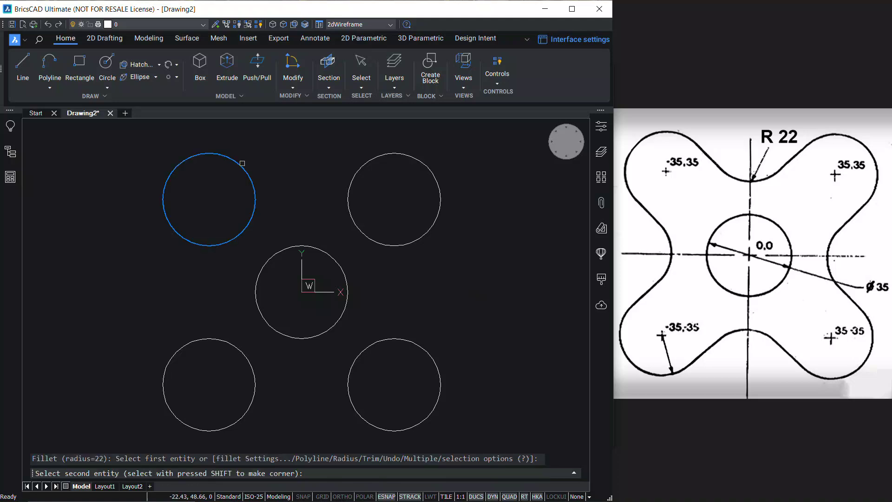
left_click(371, 160)
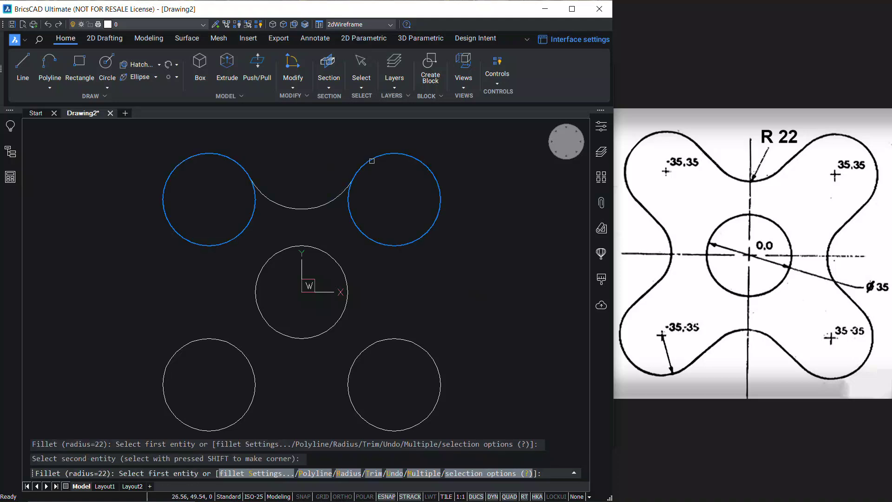
- Fillet the remaining three pairs of neighbouring outer circles along their outer sides with radius 22
left_click(427, 236)
left_click(430, 354)
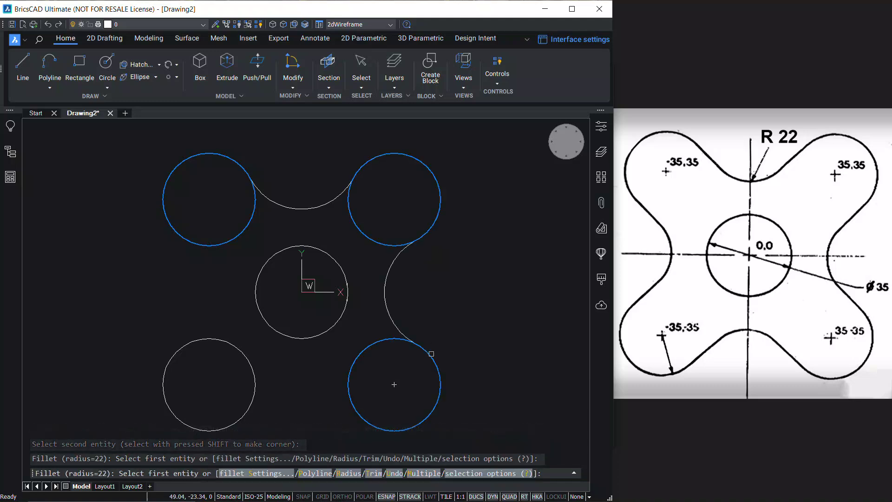
left_click(357, 411)
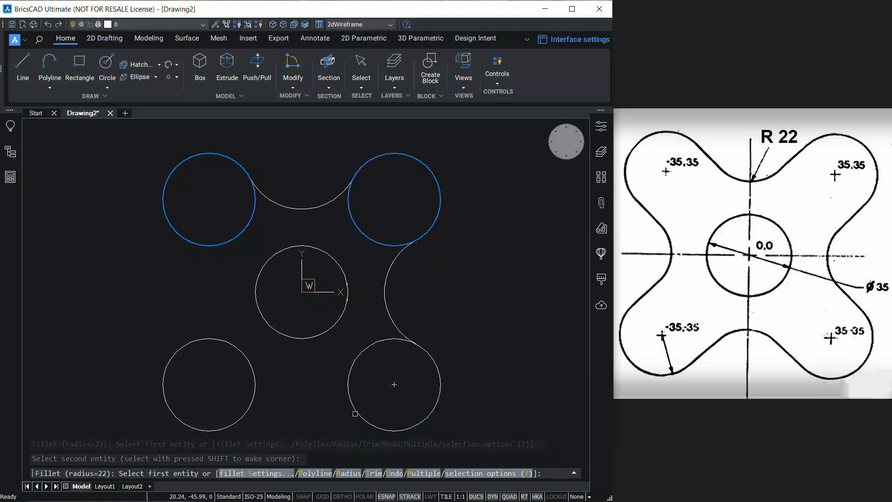
left_click(250, 413)
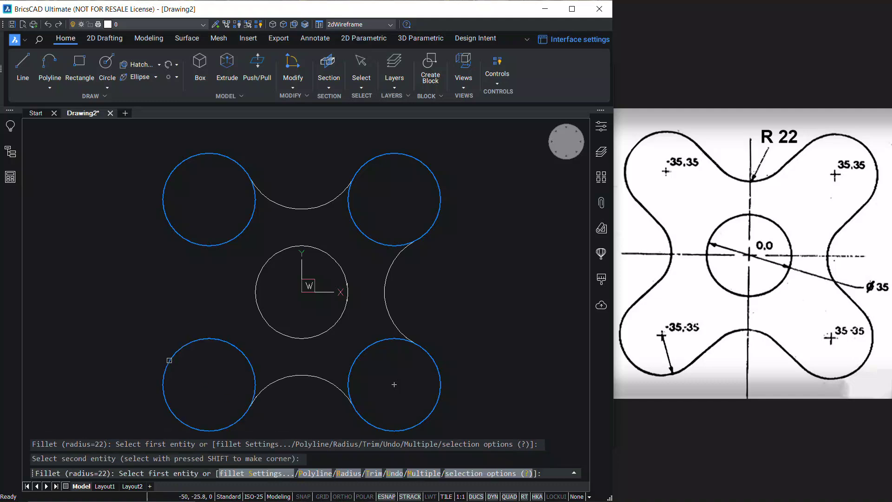
left_click(168, 358)
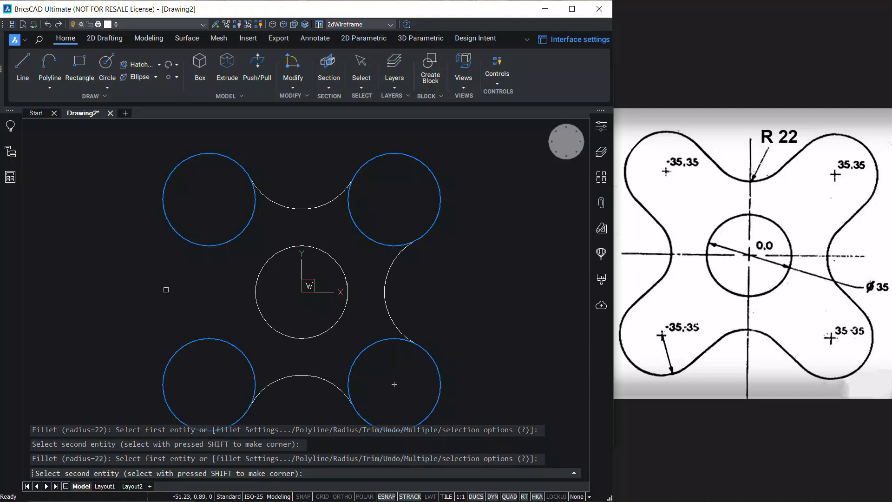
left_click(164, 220)
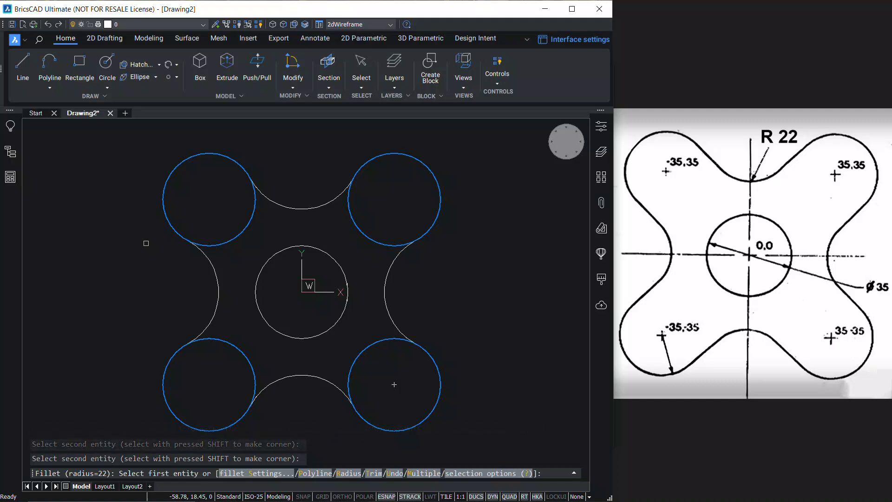
key("Escape")
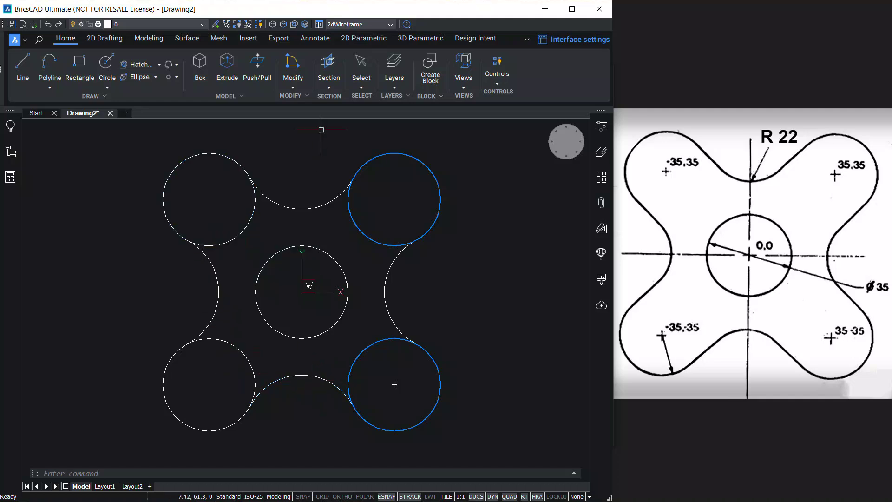
- Trim away the inward-facing arcs of the four outer circles, using all entities as cutting edges, to leave one continuous four-lobed outline
type("TR")
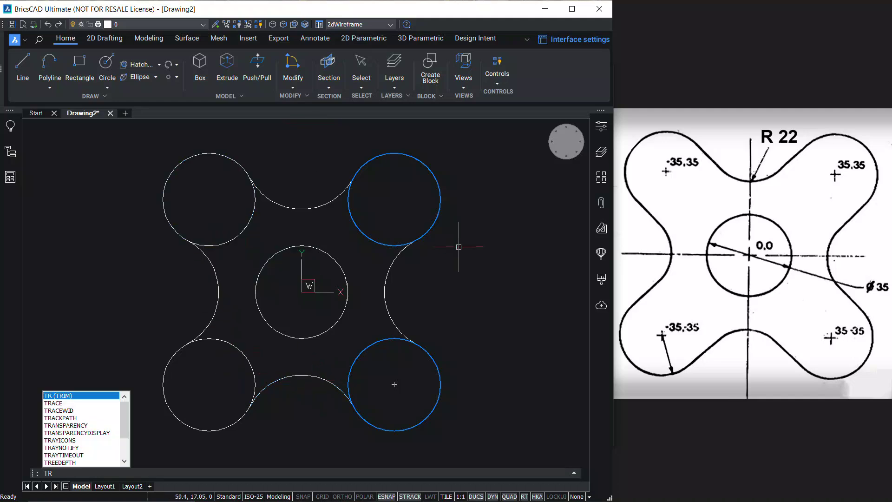
key("Return")
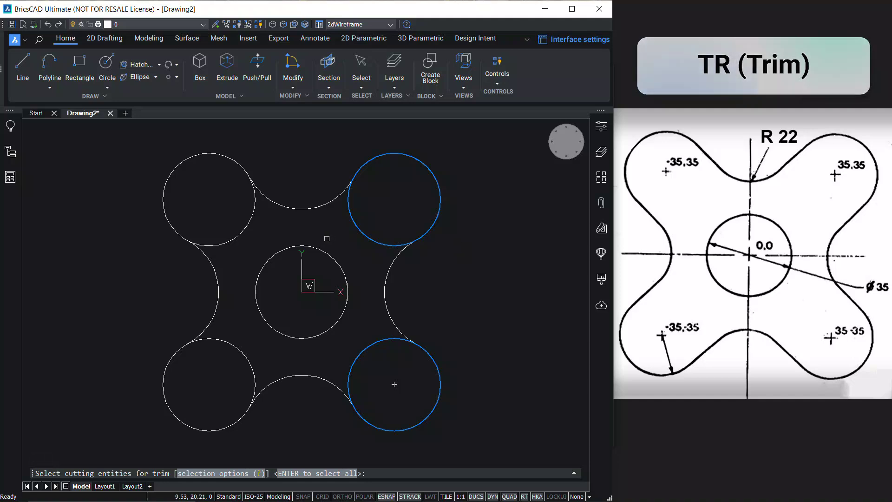
key("Return")
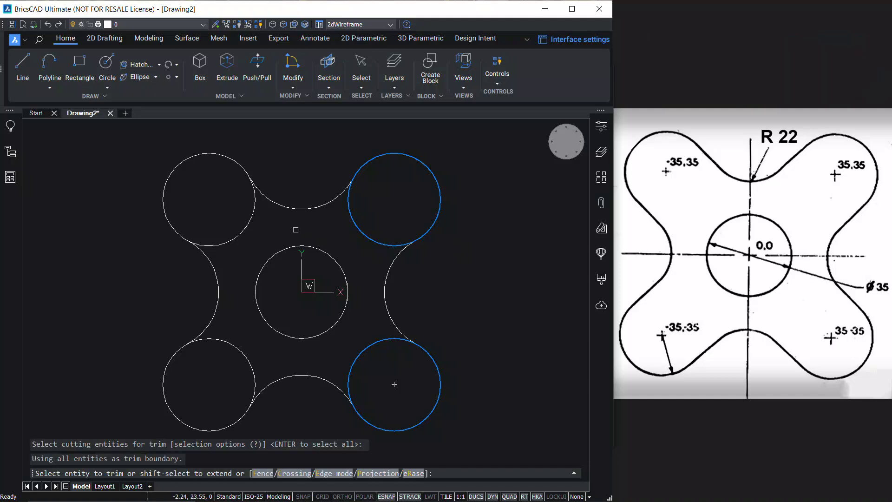
left_click(250, 225)
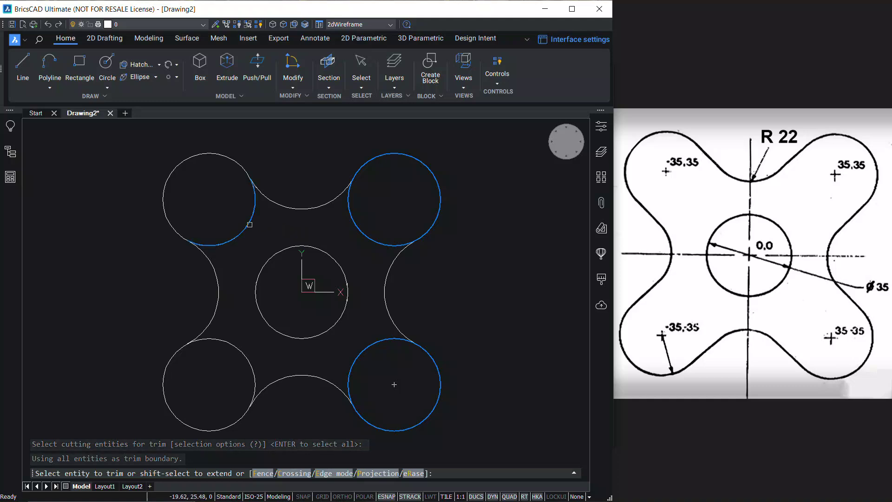
left_click(361, 232)
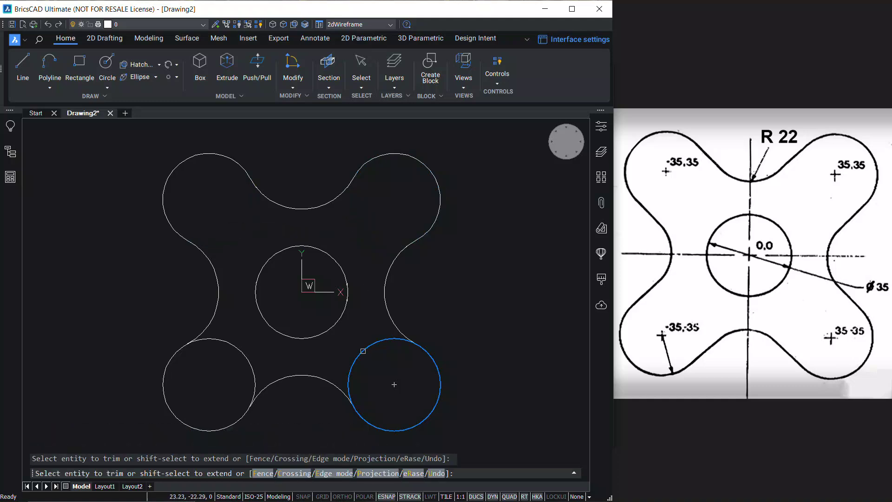
left_click(362, 351)
left_click(250, 360)
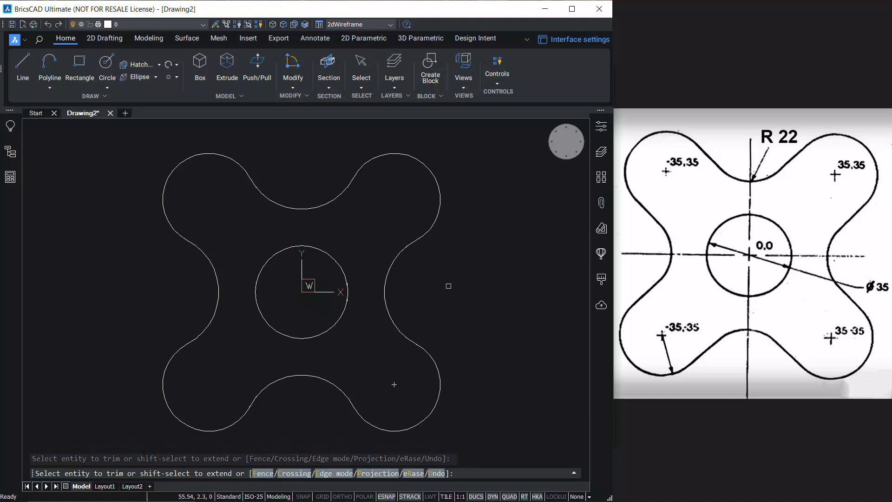
key("Return")
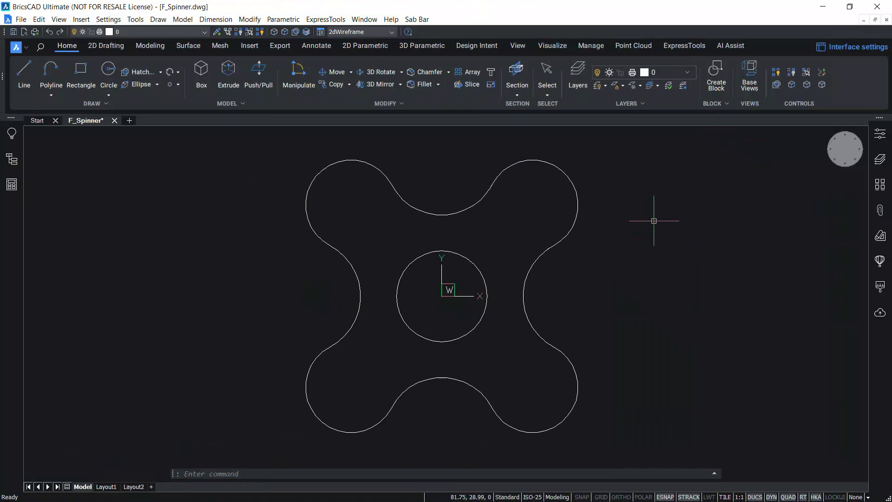
- Select individual arcs of the upper lobes and side fillets to check whether the outline consists of separate entities, and clear the selection
left_click(574, 179)
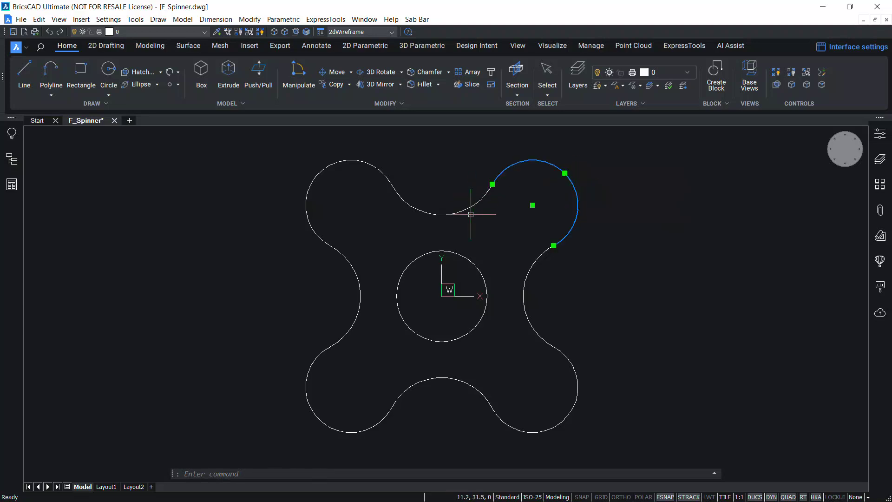
left_click(470, 203)
left_click(359, 162)
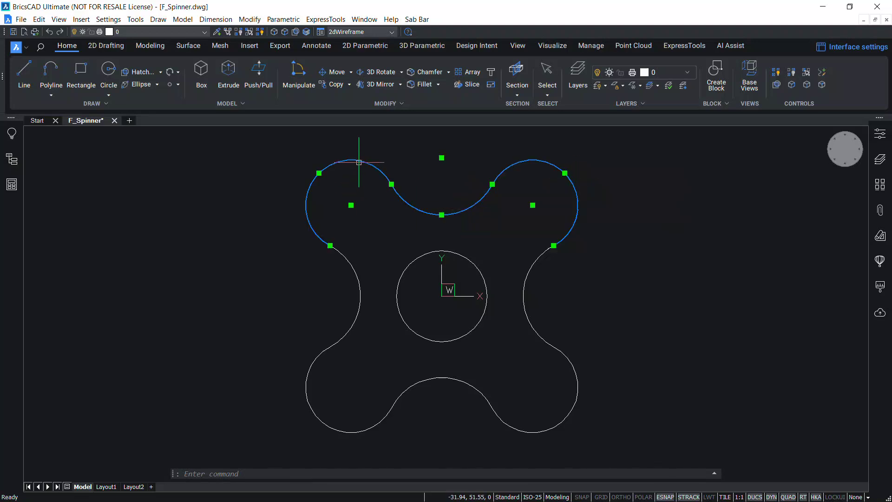
left_click(356, 273)
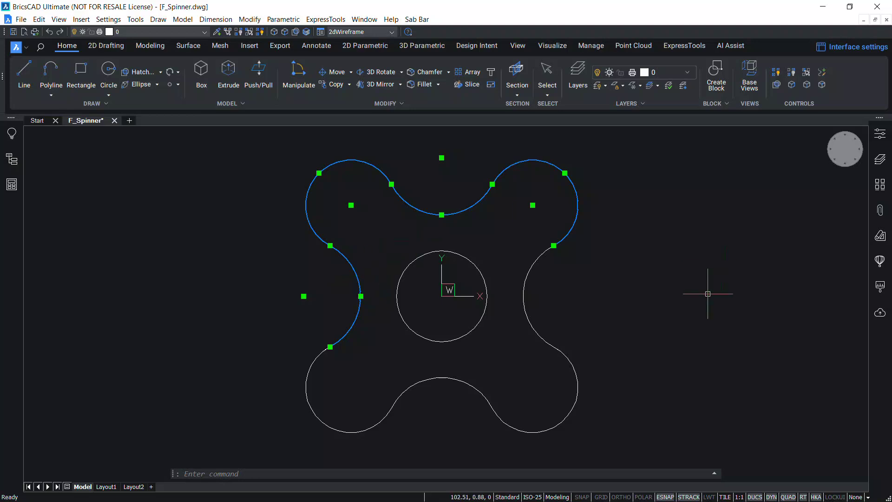
key("Escape")
- Join all arcs of the four-lobed outline into a single polyline and check it by selecting the outline
type("J")
key("Return")
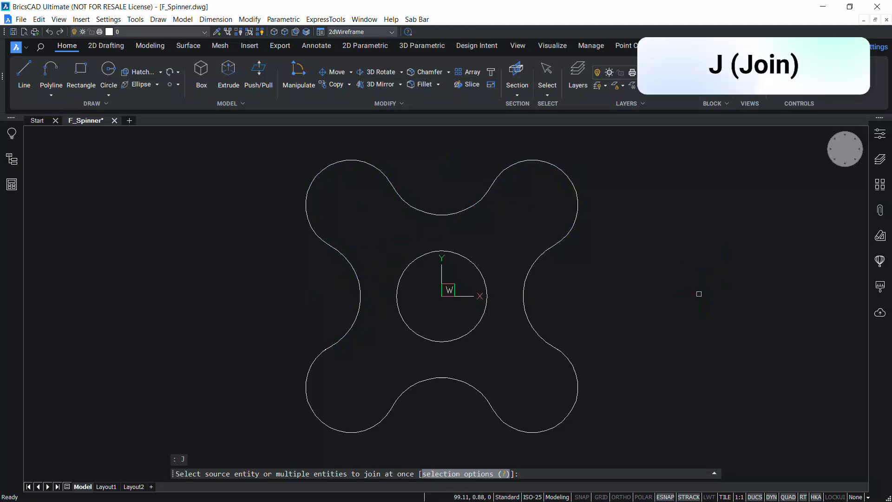
left_click(605, 158)
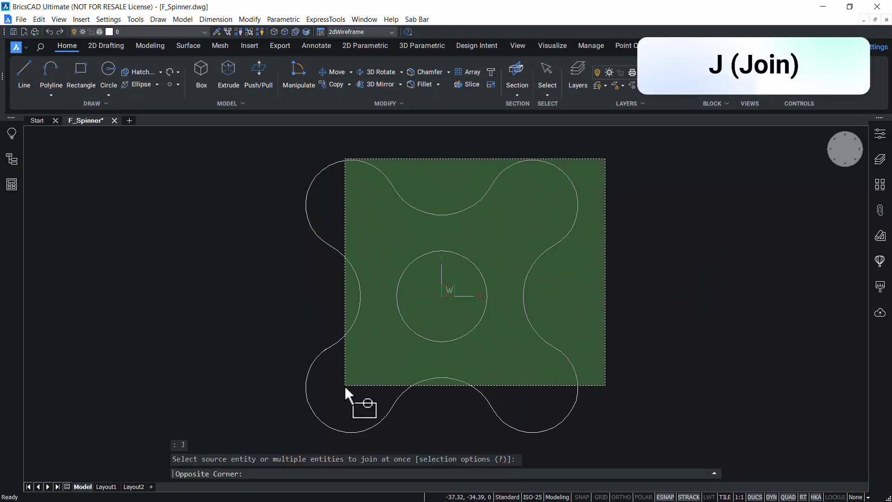
left_click(273, 424)
key("Return")
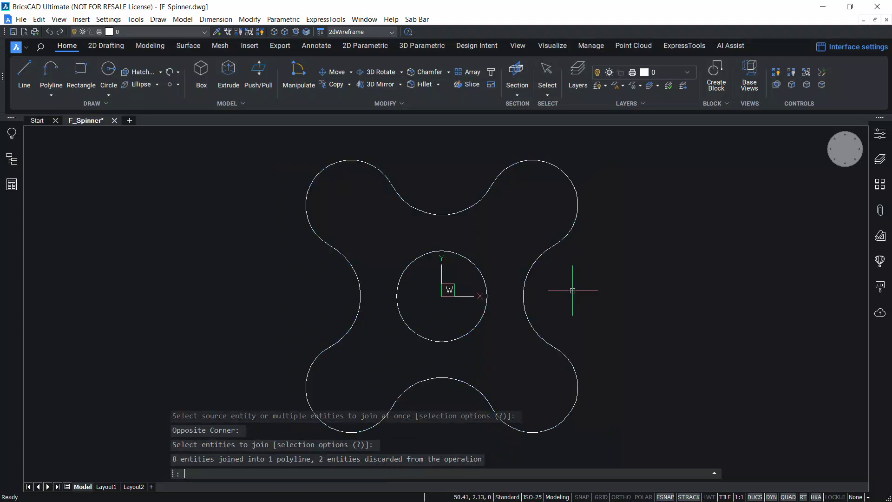
left_click(572, 226)
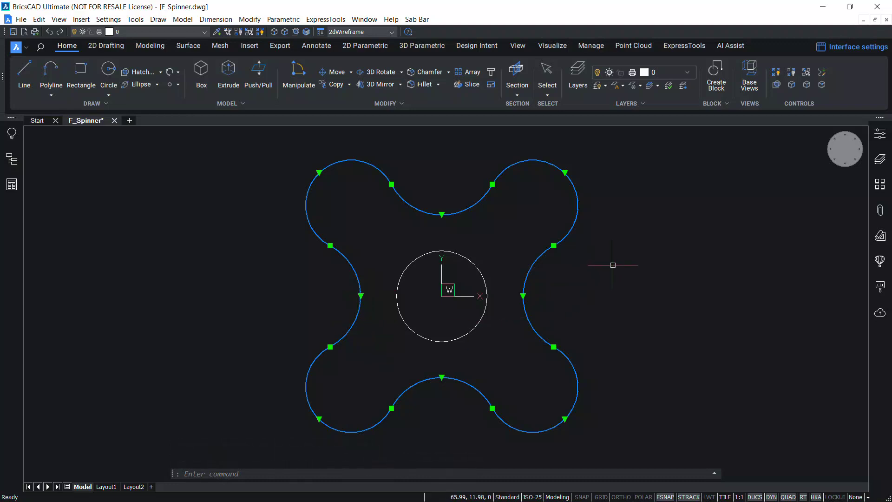
key("Escape")
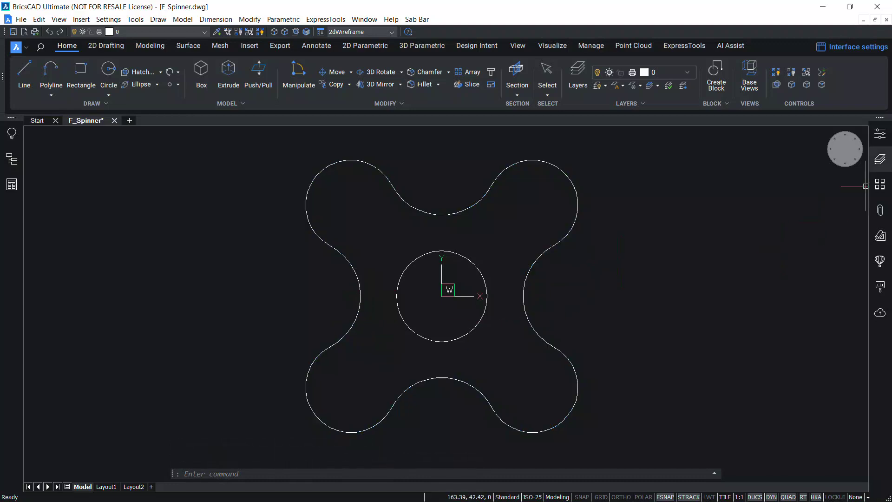
- Extrude the joined four-lobed outline upward into a solid 15 high, working in an isometric view
left_click(827, 156)
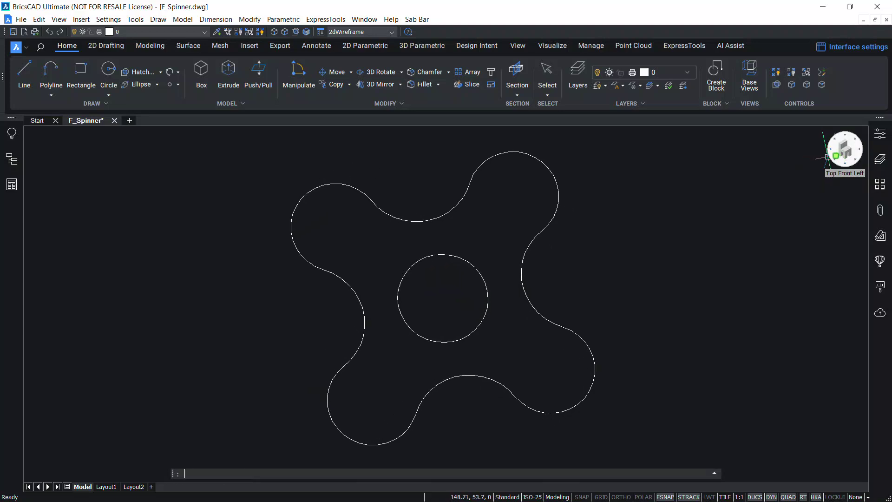
mouse_move(556, 345)
scroll(534, 353, "down", 3)
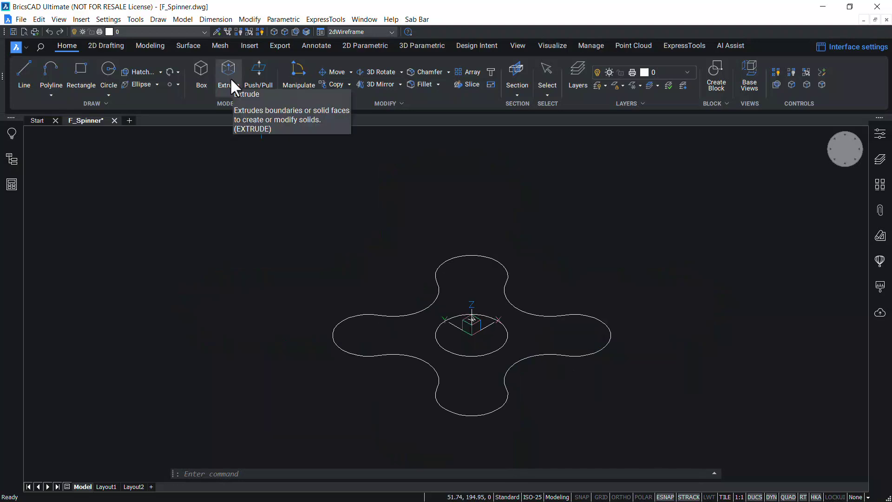
left_click(227, 80)
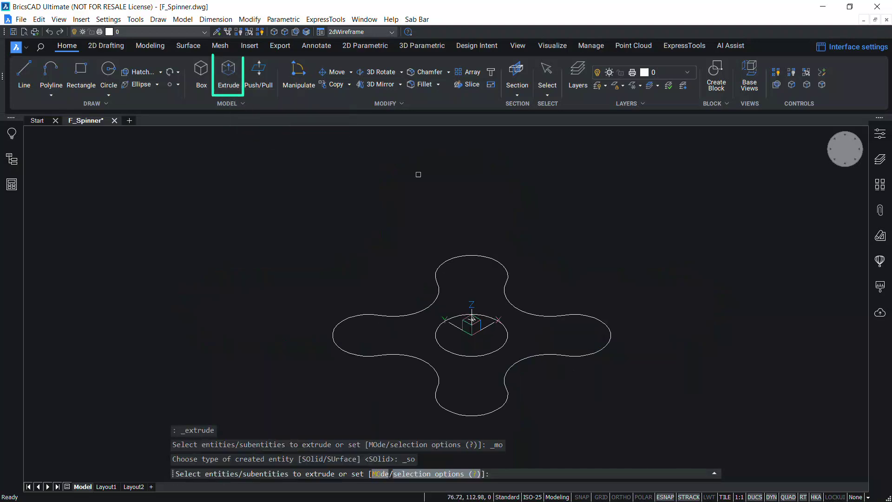
left_click(500, 262)
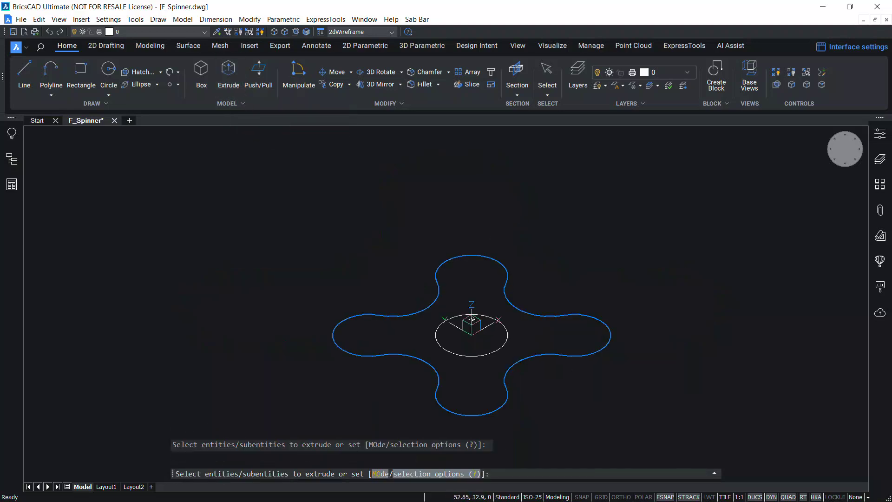
key("Return")
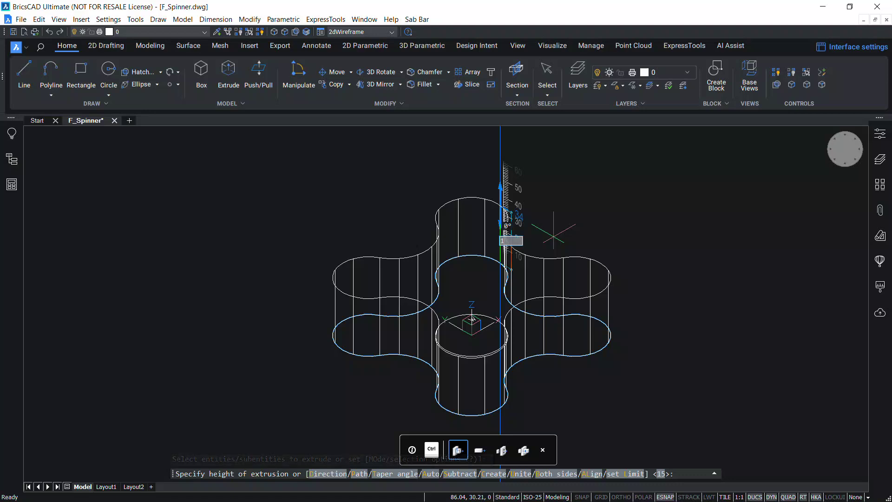
key("Return")
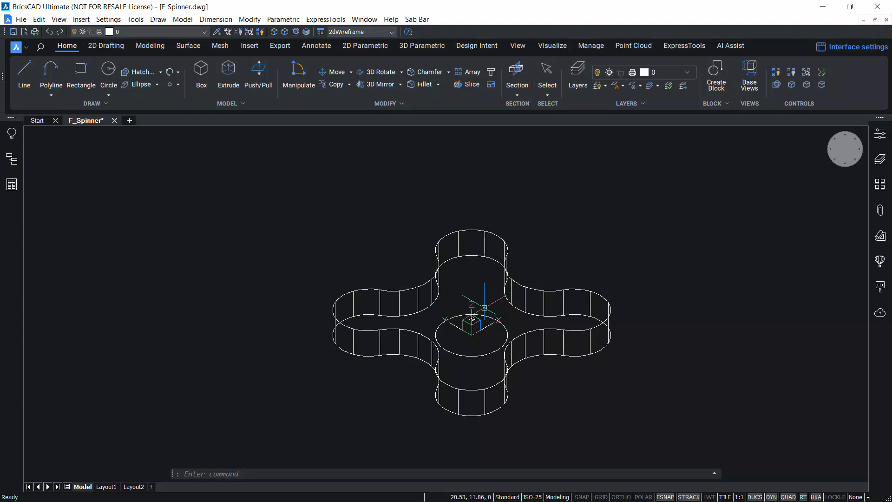
- Move the central circle from its centre straight up along Z, with ortho on, to the level of the plate's top face
mouse_move(479, 316)
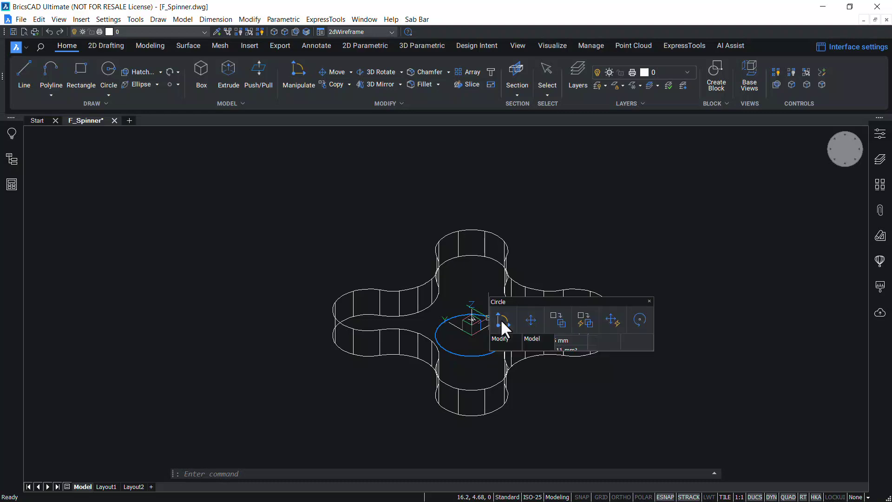
left_click(531, 322)
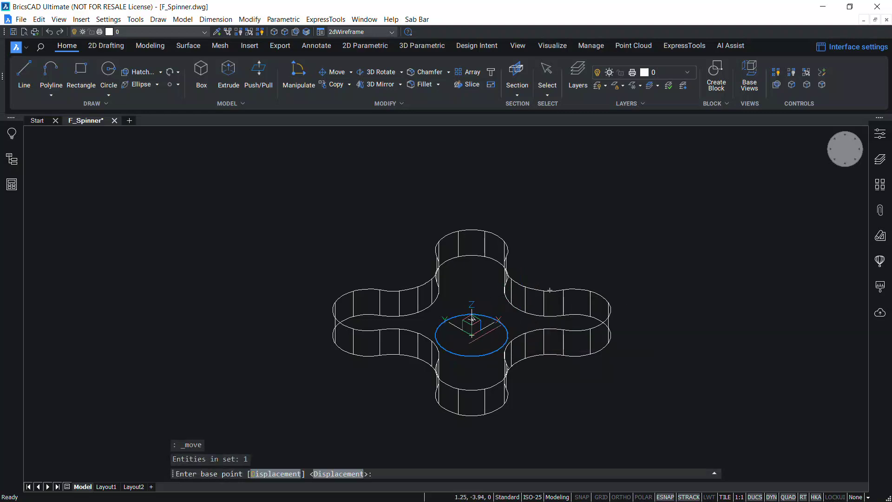
left_click(471, 334)
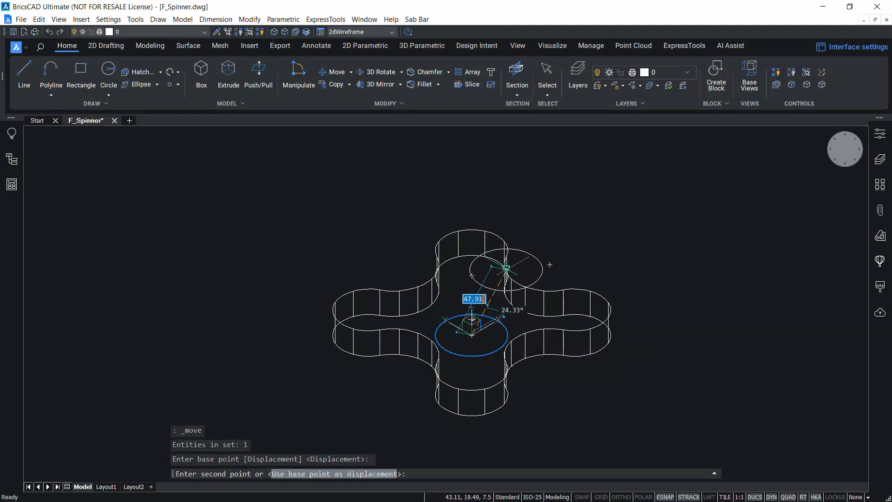
key("F8")
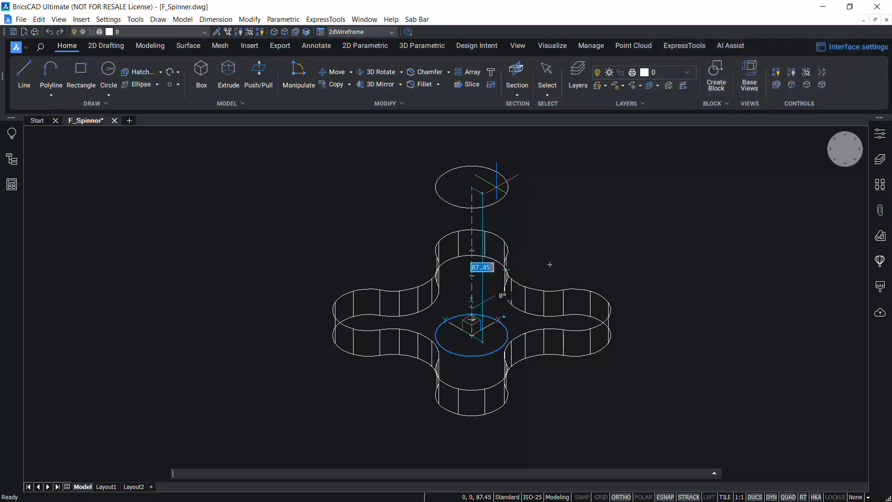
key("Return")
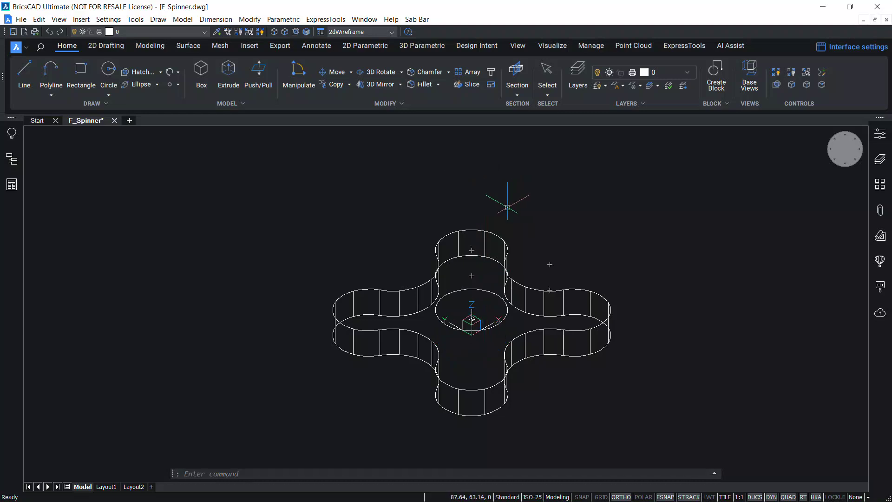
- Extrude the raised central circle upward by 5 as a solid
left_click(229, 83)
left_click(496, 297)
key("Return")
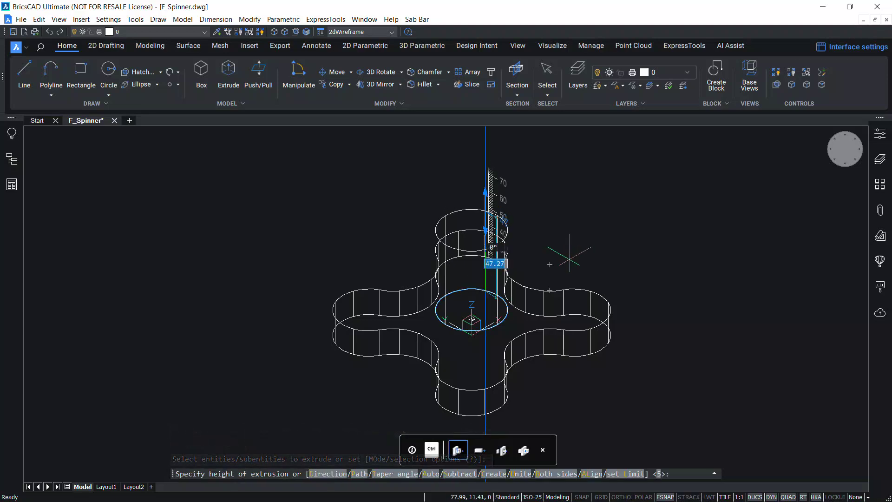
type("30")
key("Return")
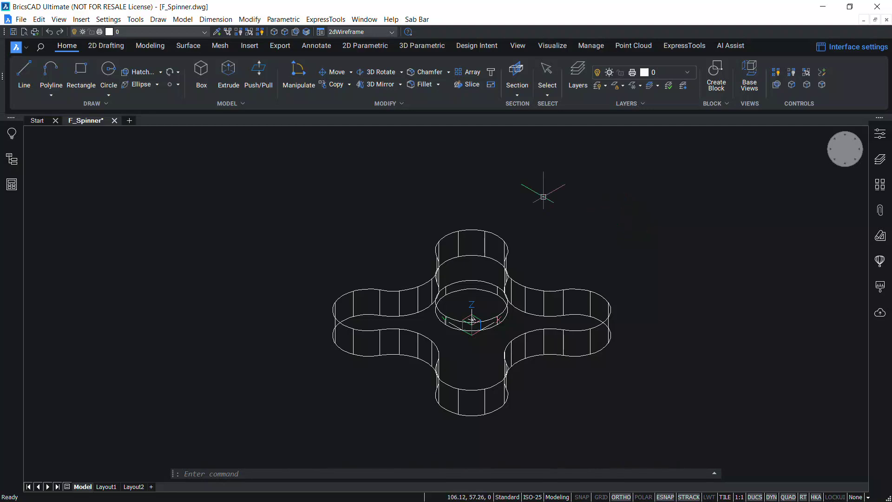
- Fillet the whole upper edge chain of the four-lobed plate with a radius of 5
type("F")
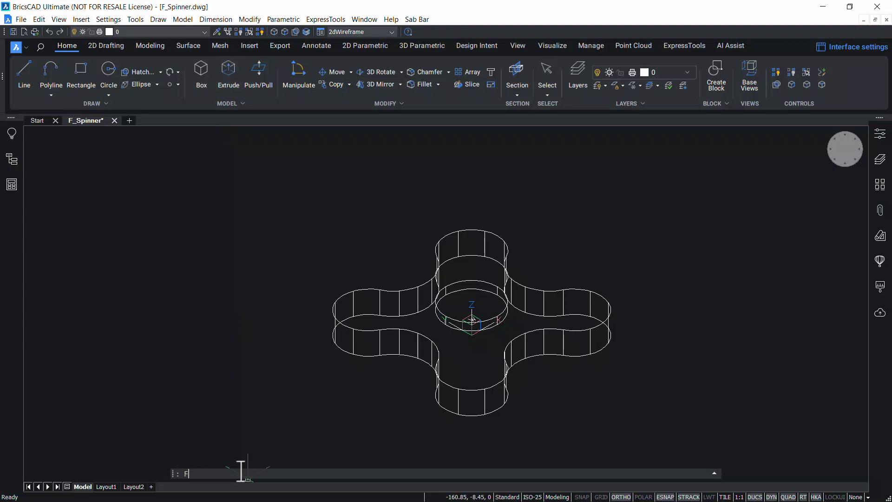
key("Return")
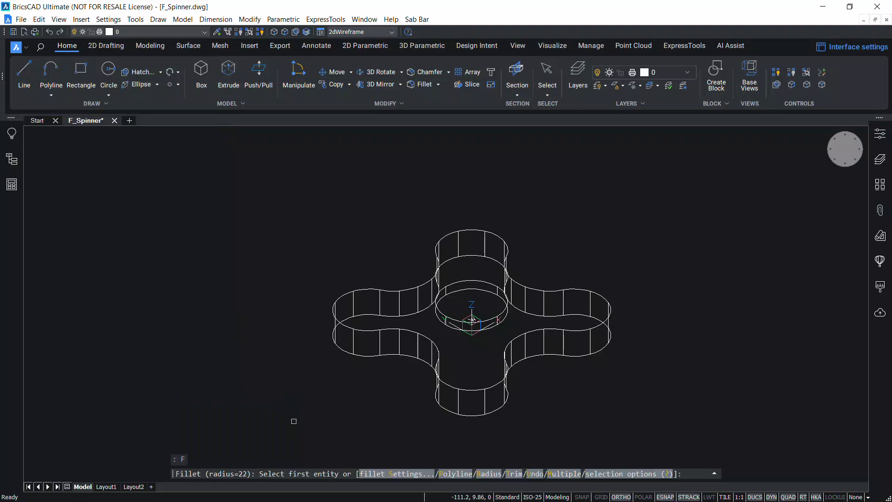
left_click(488, 476)
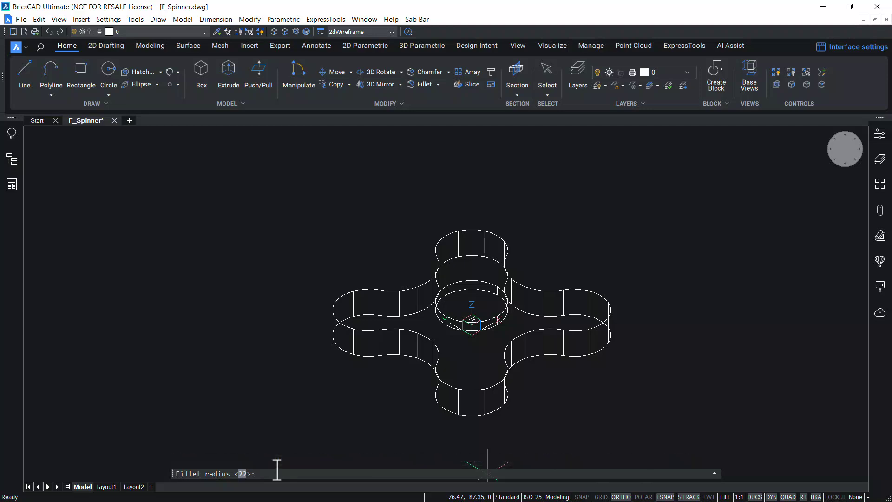
type("5")
key("Return")
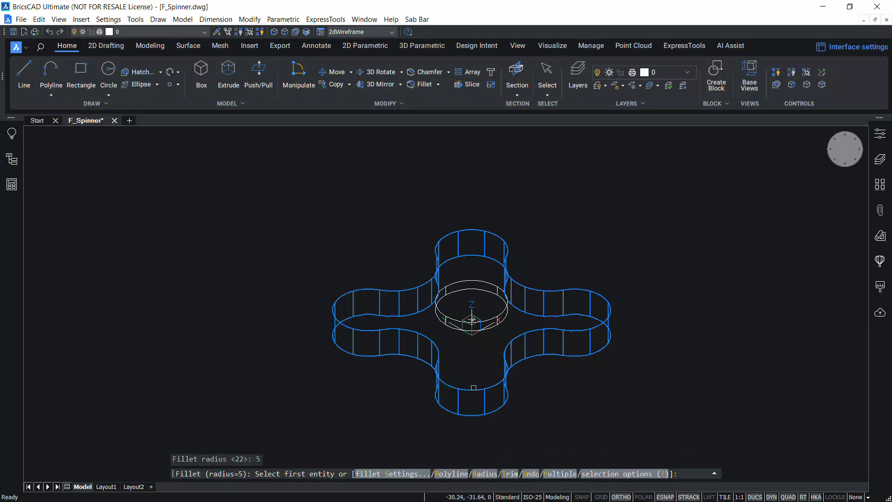
left_click(474, 390)
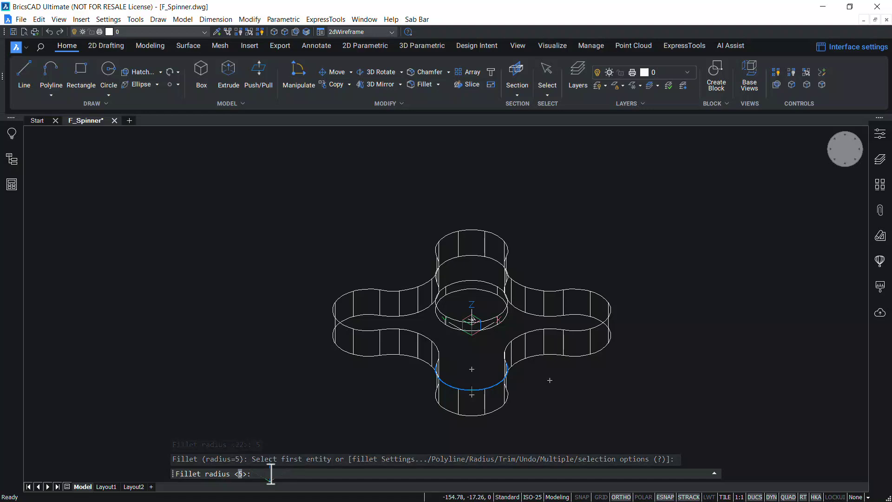
key("Return")
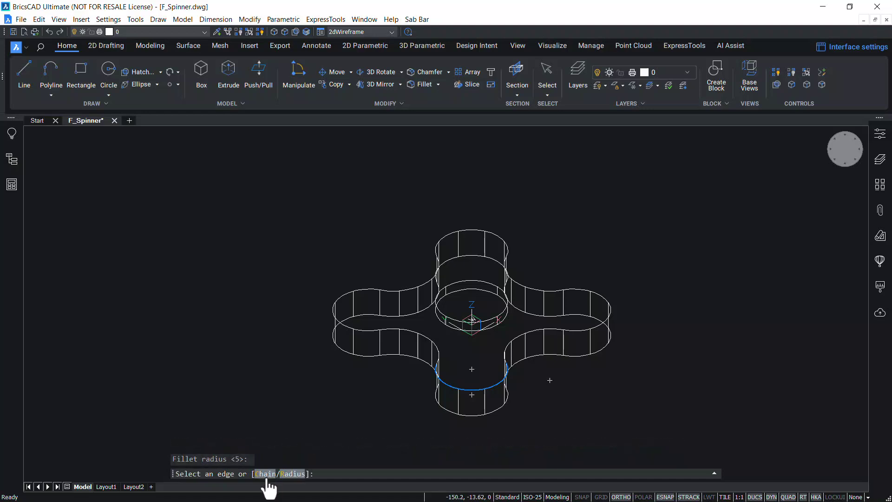
left_click(265, 474)
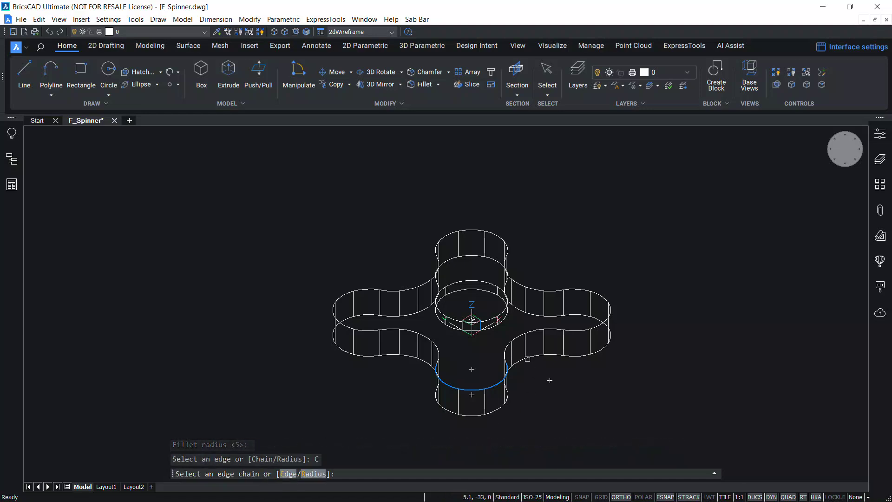
left_click(515, 338)
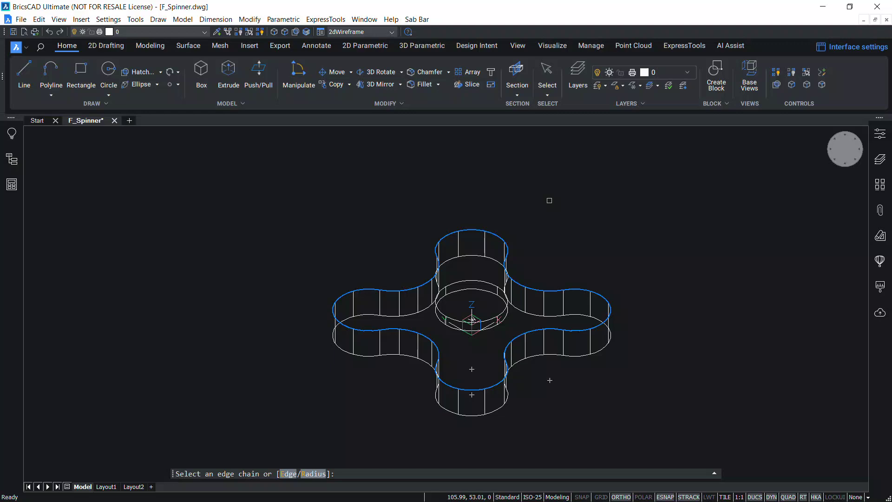
key("Return")
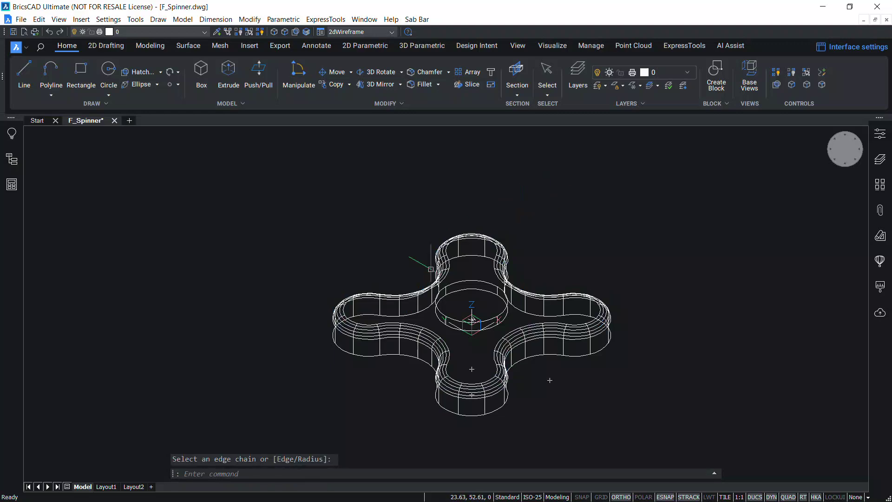
key("Return")
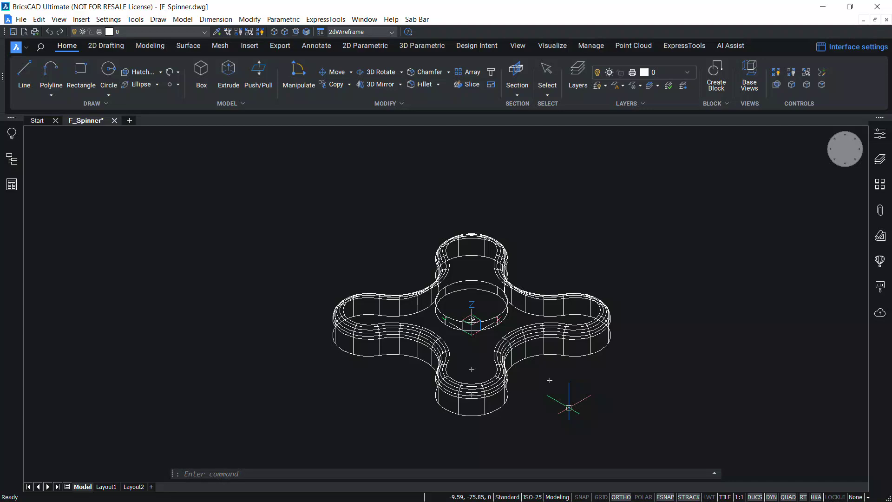
- Fillet the whole lower edge chain of the four-lobed plate with the same radius of 5
key("Return")
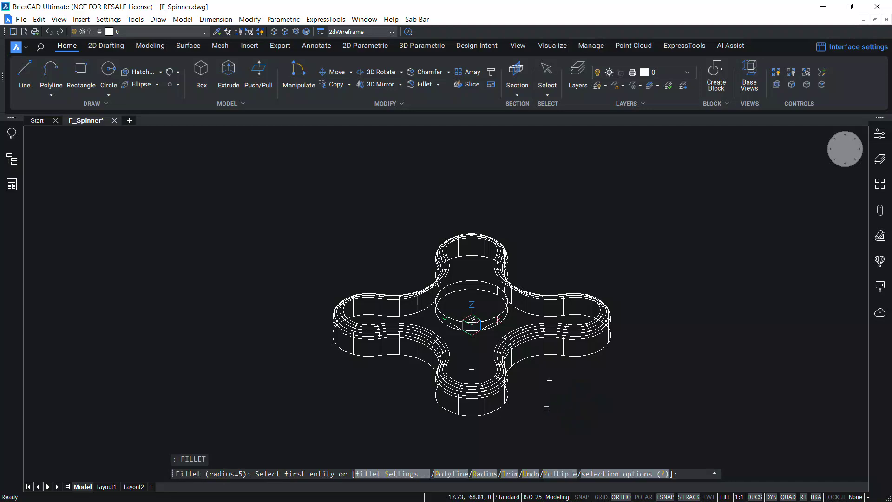
left_click(493, 411)
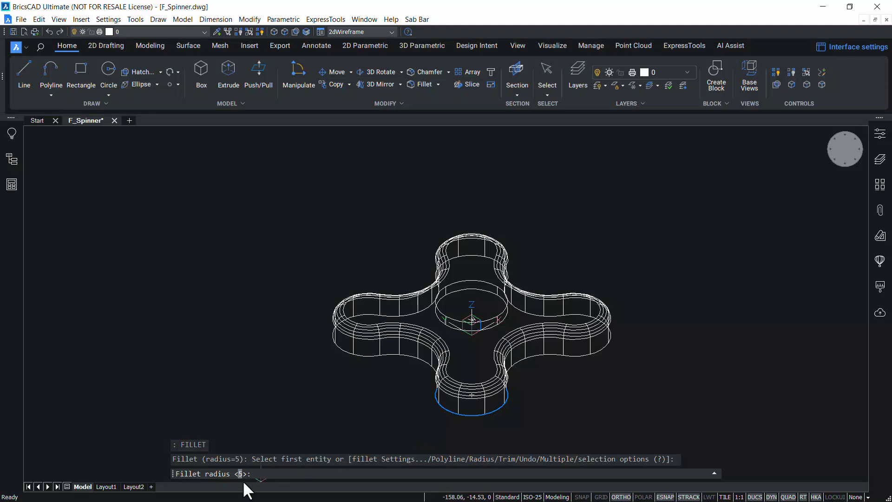
key("Return")
left_click(267, 475)
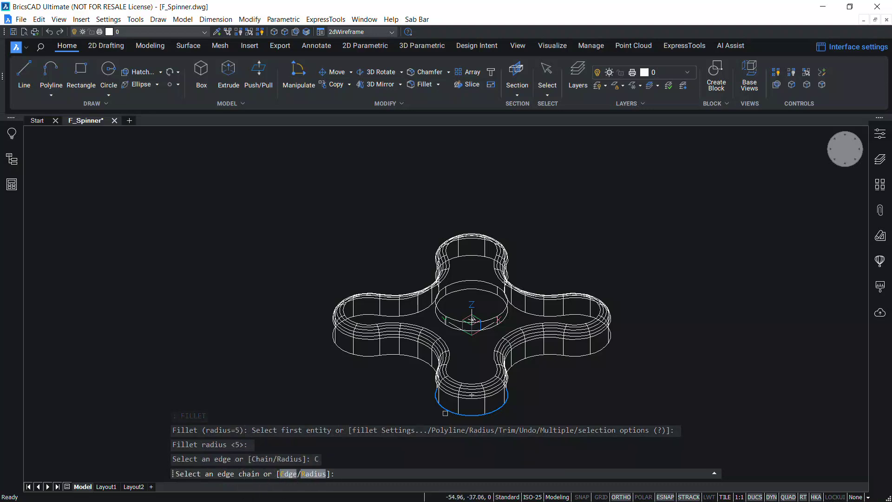
left_click(523, 360)
key("Return")
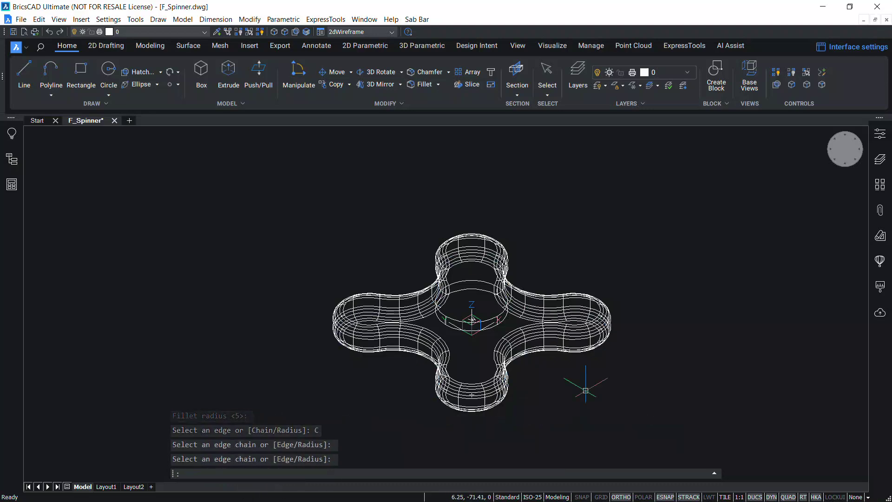
- Fillet the upper circular edge of the raised central disc with a radius of 3
key("Return")
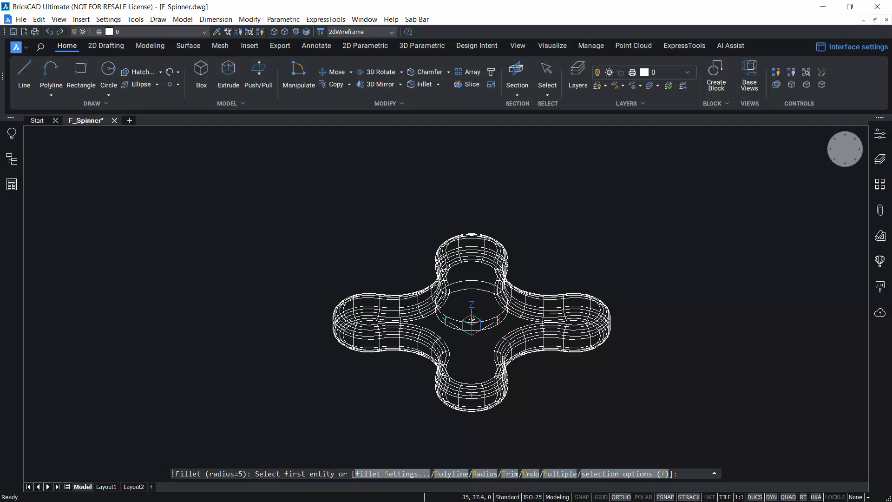
left_click(485, 474)
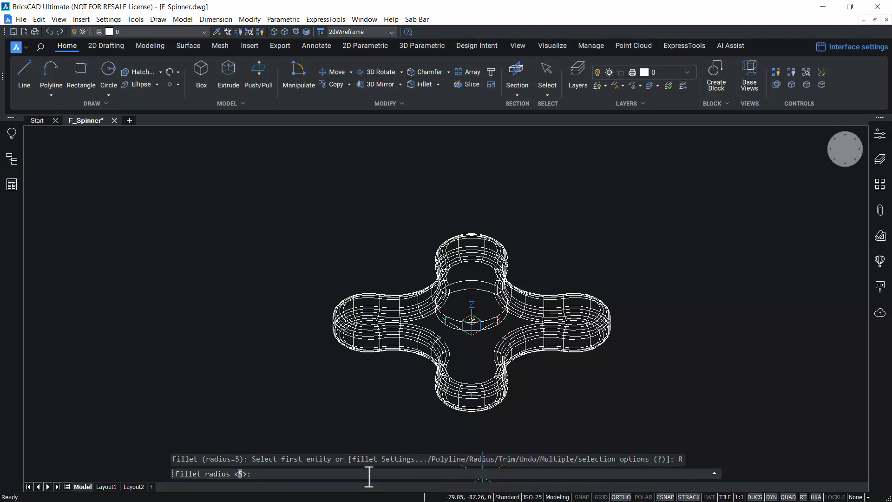
type("3")
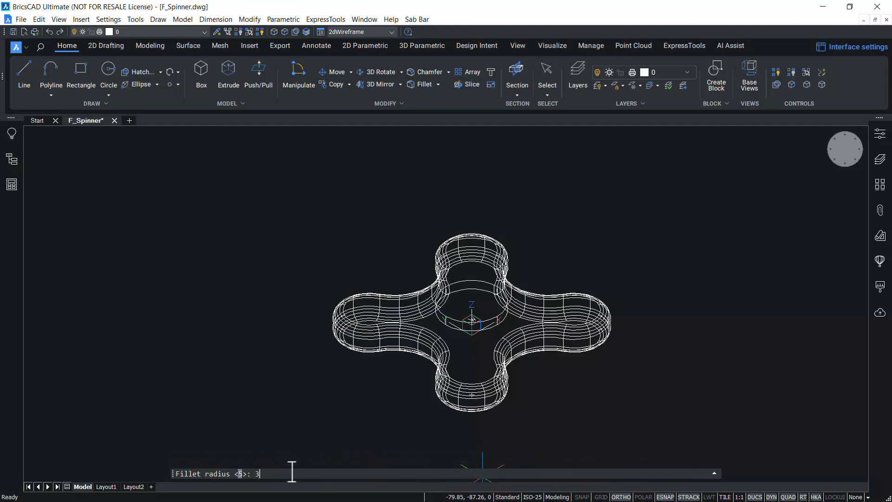
key("Return")
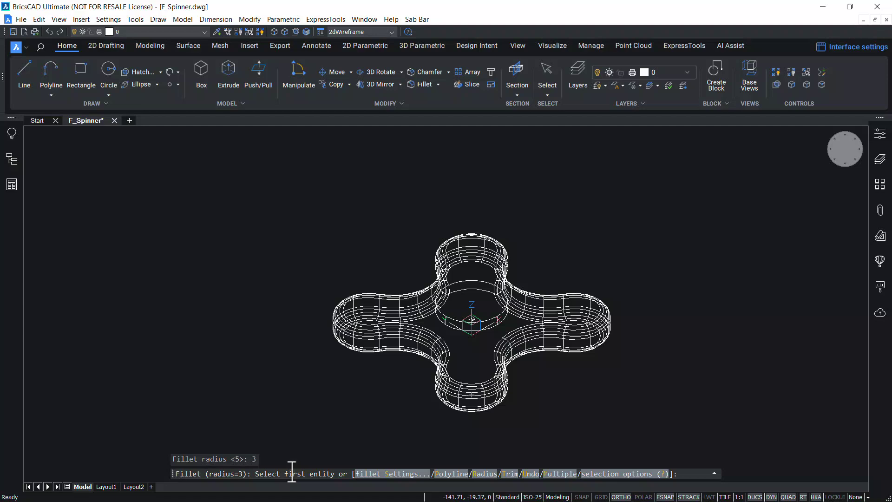
left_click(485, 320)
key("Return")
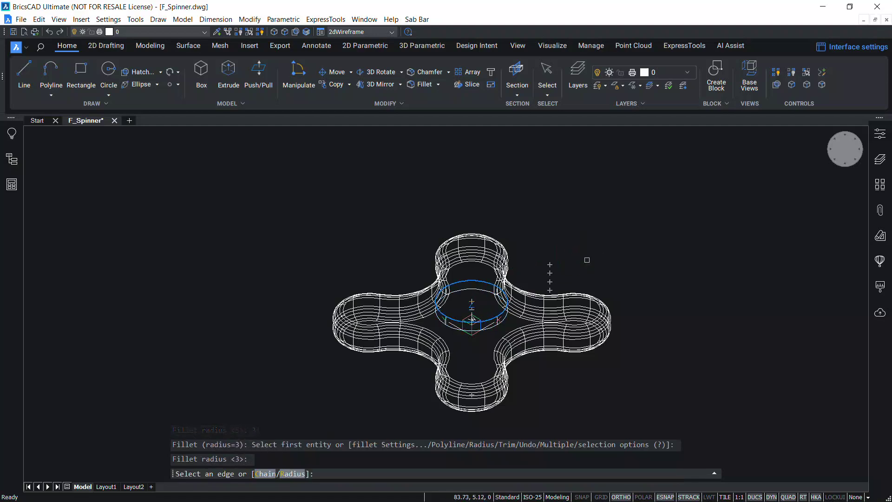
key("Return")
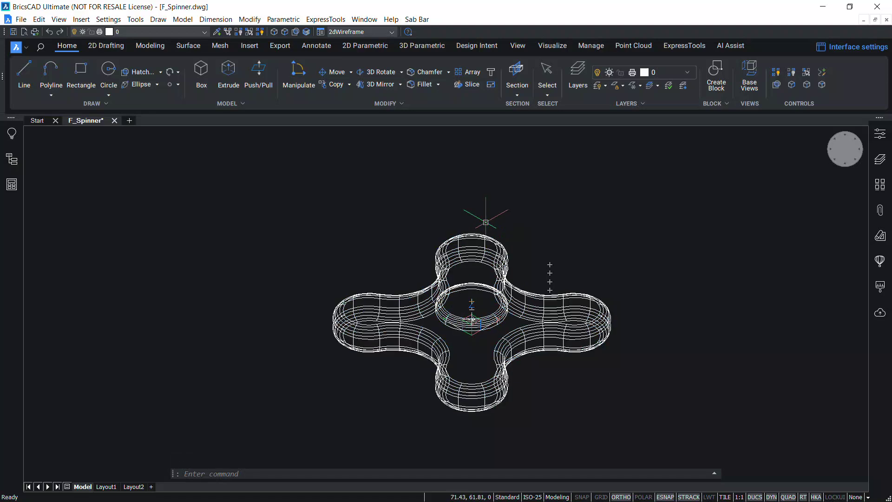
- Union the filleted four-lobed plate and the raised central disc into one solid
left_click(401, 102)
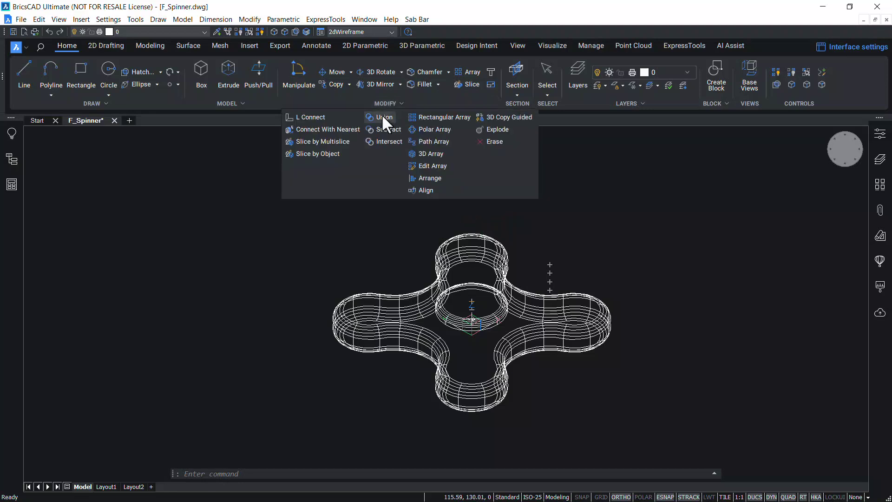
left_click(527, 230)
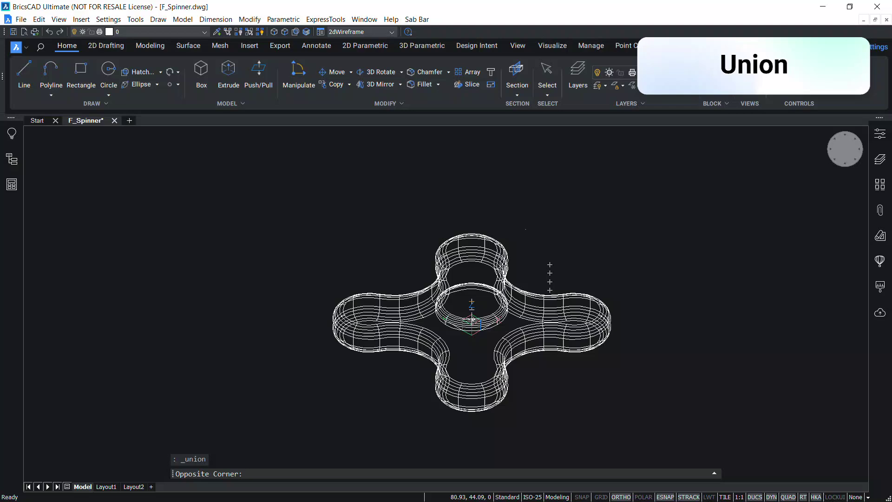
left_click(454, 325)
key("Return")
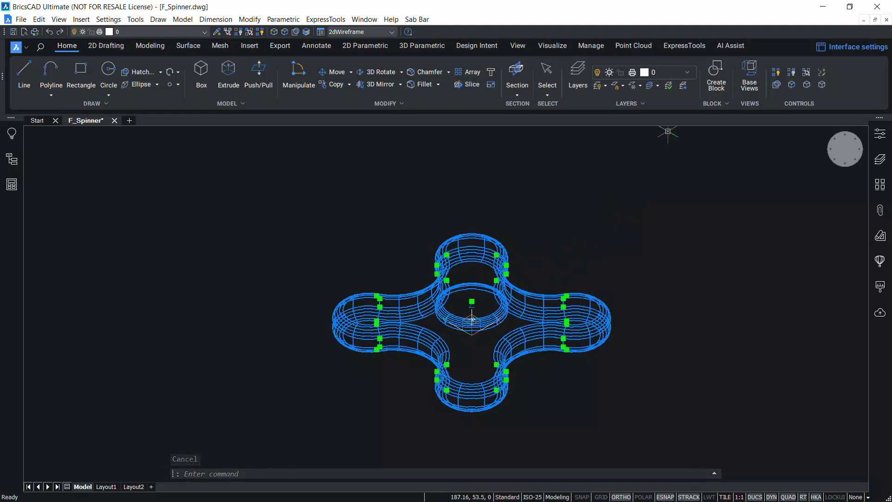
- Set the colour of the united spinner solid to index colour 21 in its properties
left_click(879, 134)
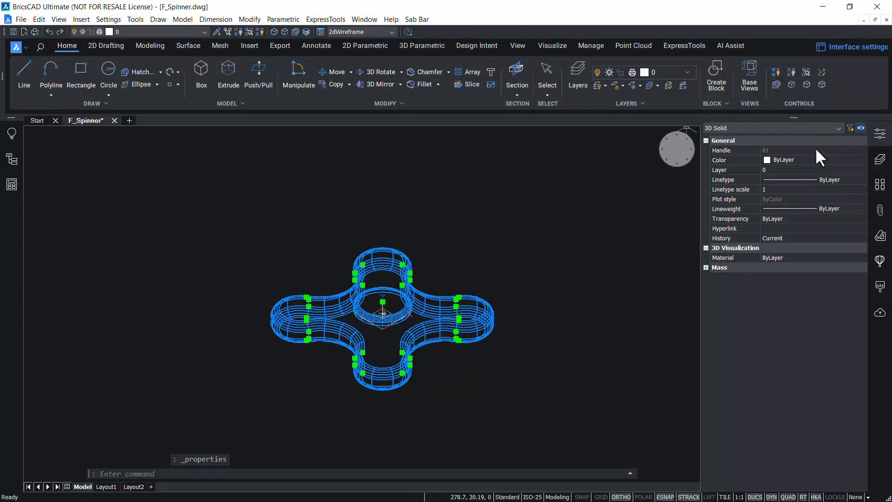
left_click(806, 160)
left_click(806, 160)
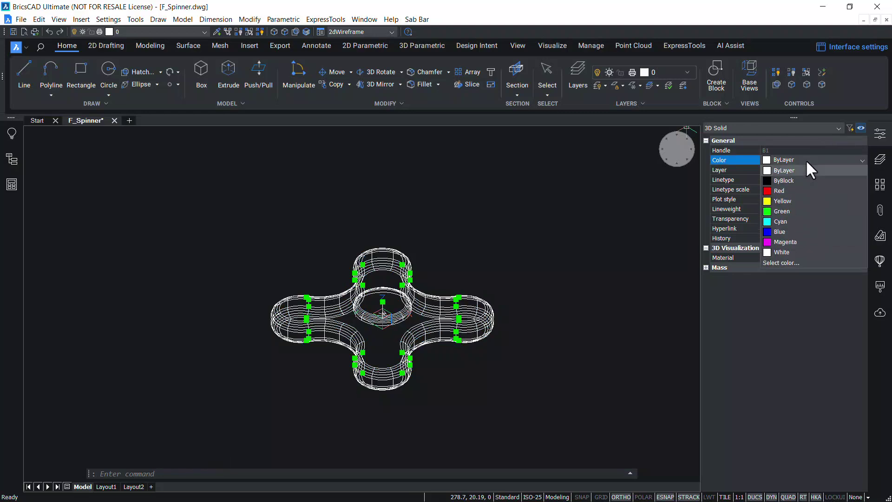
left_click(783, 262)
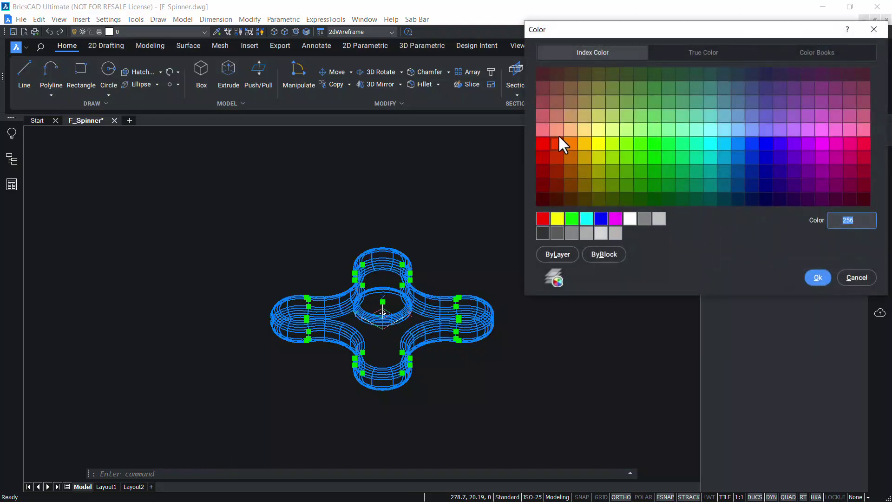
left_click(556, 129)
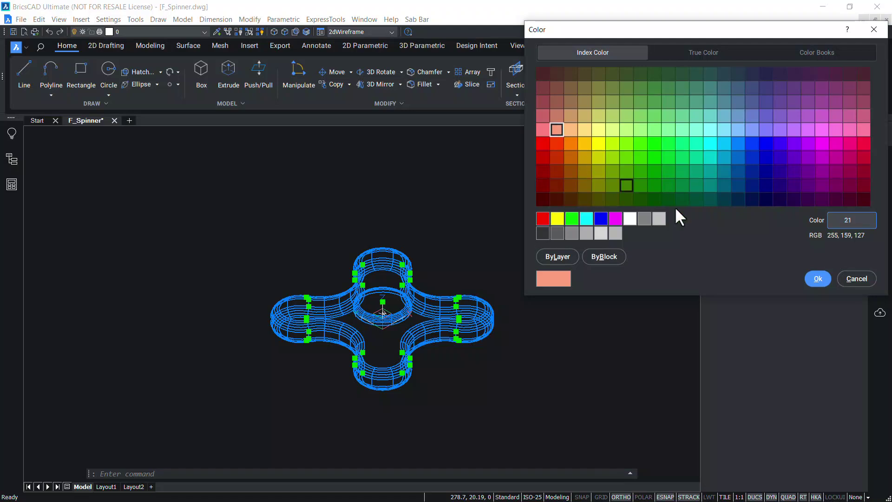
left_click(814, 273)
- Apply the Realistic visual style and view the finished spinner from another angle
right_click(680, 145)
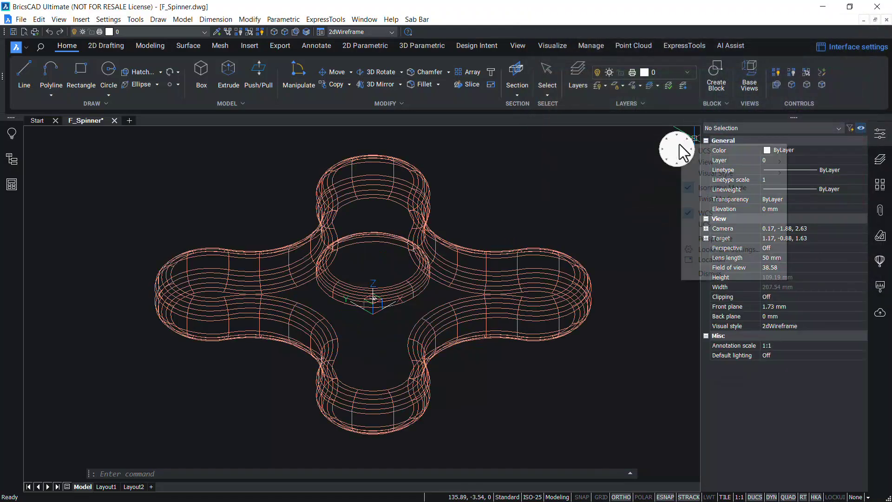
mouse_move(715, 177)
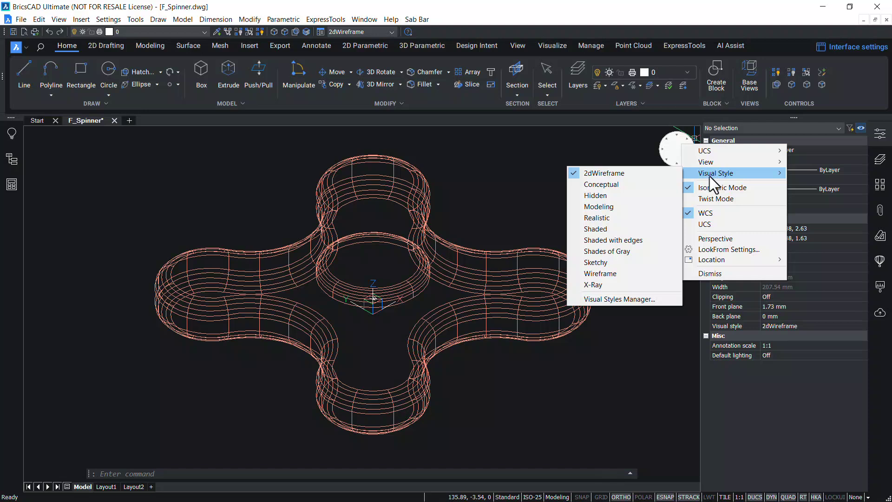
left_click(598, 217)
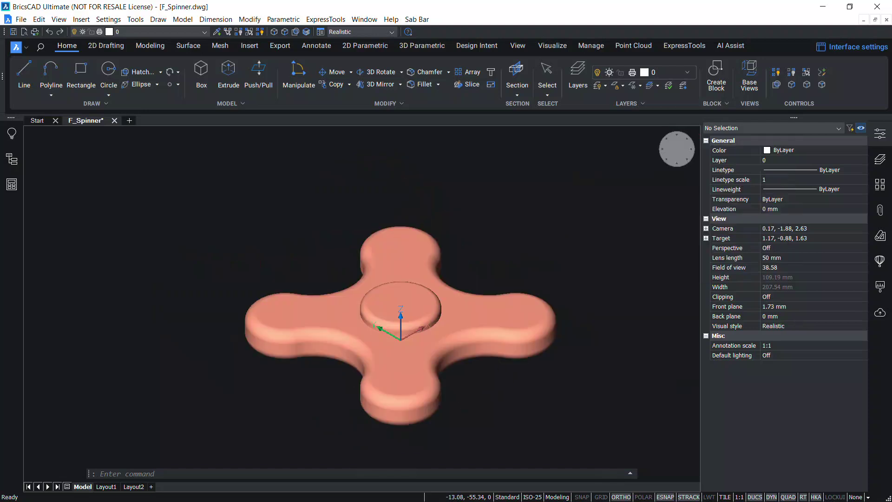
mouse_move(460, 353)
middle_mouse_down("shift")
mouse_move(462, 385)
mouse_move(498, 438)
mouse_move(523, 424)
mouse_move(497, 331)
mouse_move(385, 249)
mouse_move(422, 434)
mouse_move(472, 382)
mouse_move(396, 375)
mouse_move(459, 428)
mouse_move(434, 428)
mouse_move(420, 377)
middle_mouse_up("shift")
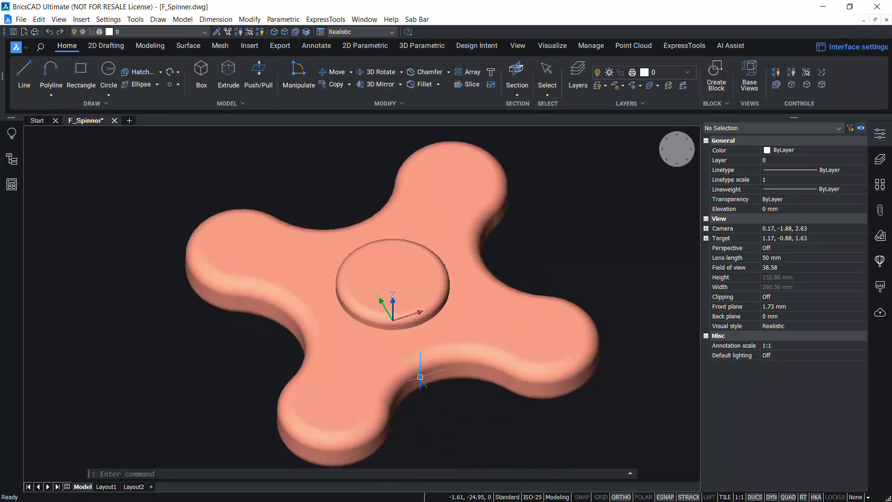